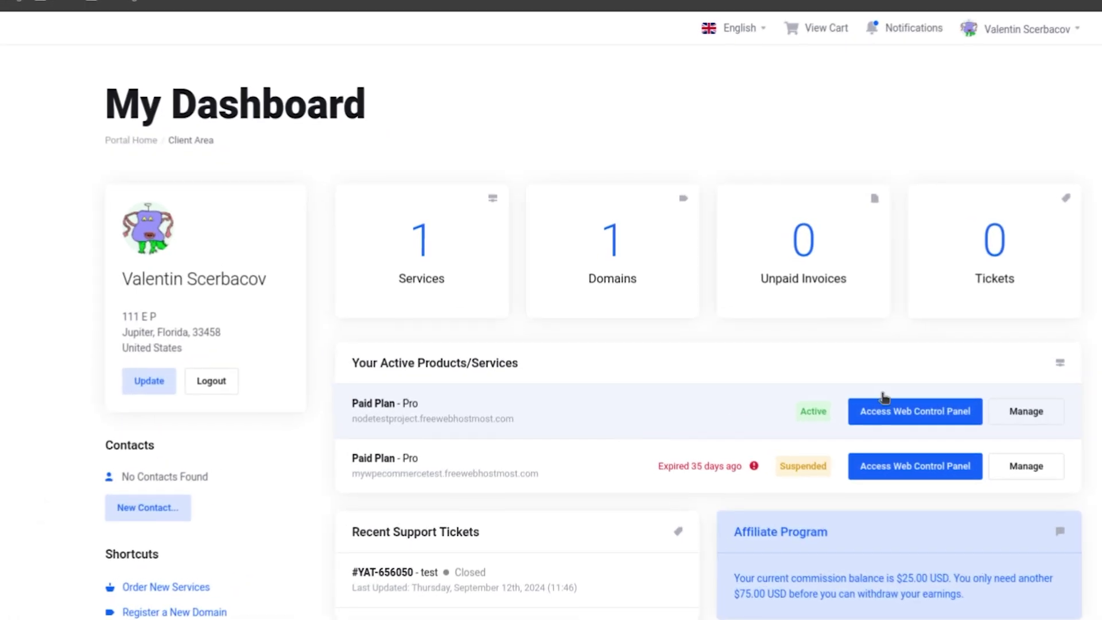
Open the DirectAdmin control panel for the active Paid Plan - Pro hosting service
{"action": "left_click", "coordinate": [887, 423]}
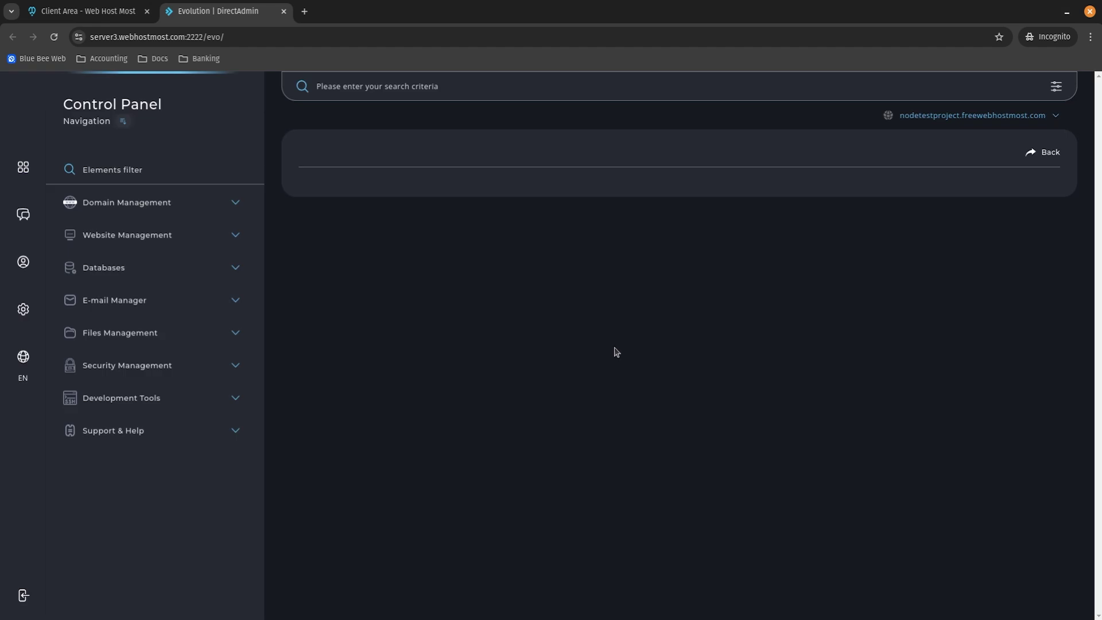
Start a new application in Node.Js App setup and select Node.js version 20.16.0 (recommended)
{"action": "left_click", "coordinate": [144, 233]}
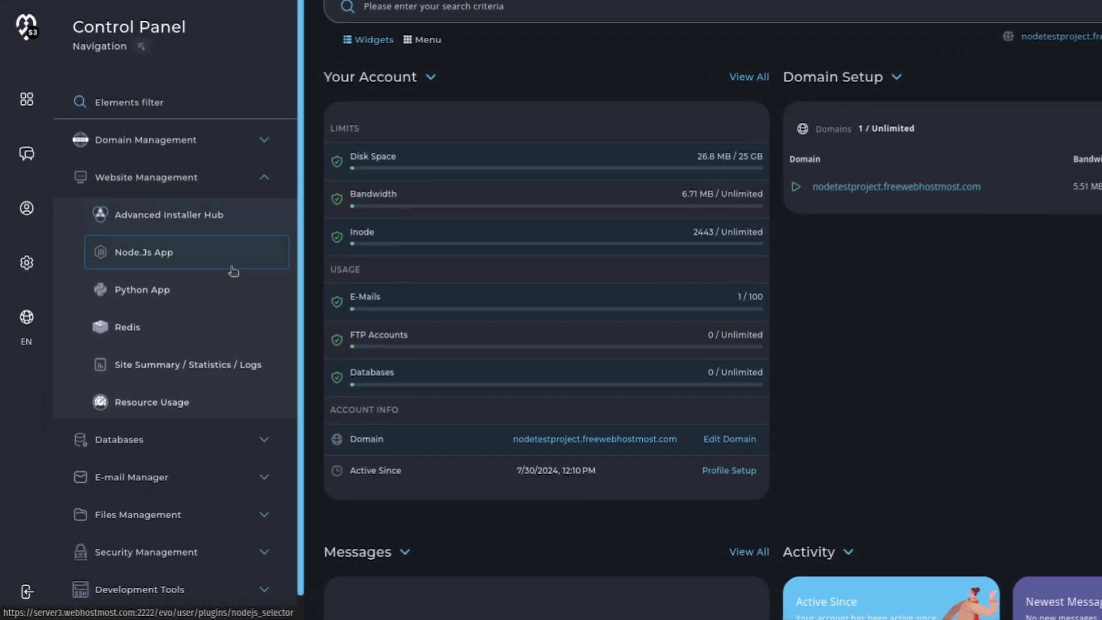
{"action": "left_click", "coordinate": [235, 260]}
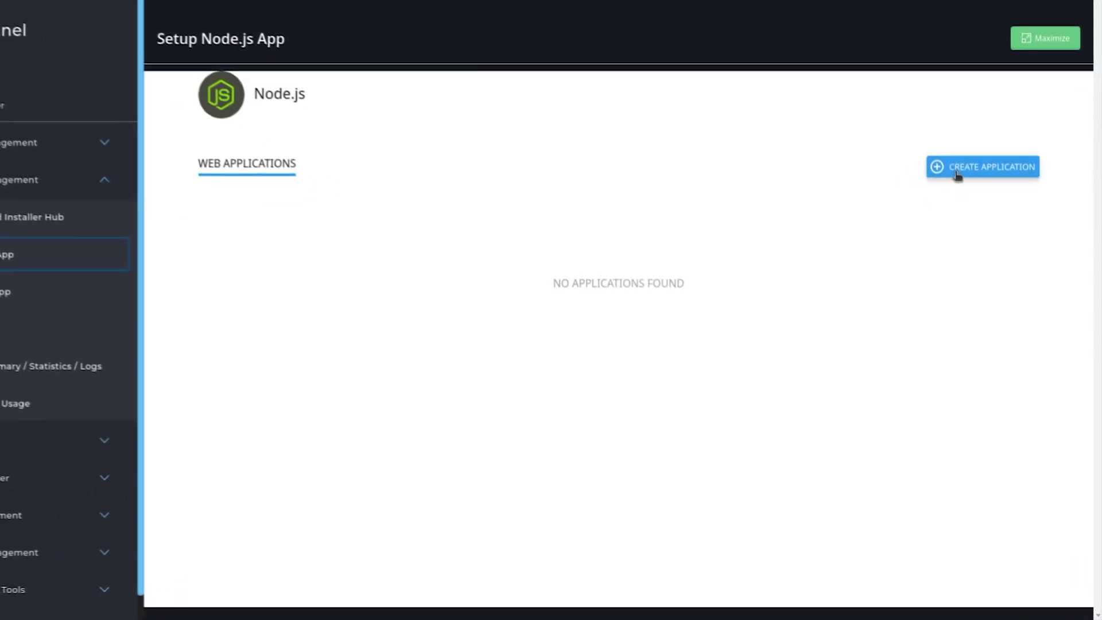
{"action": "left_click", "coordinate": [956, 175]}
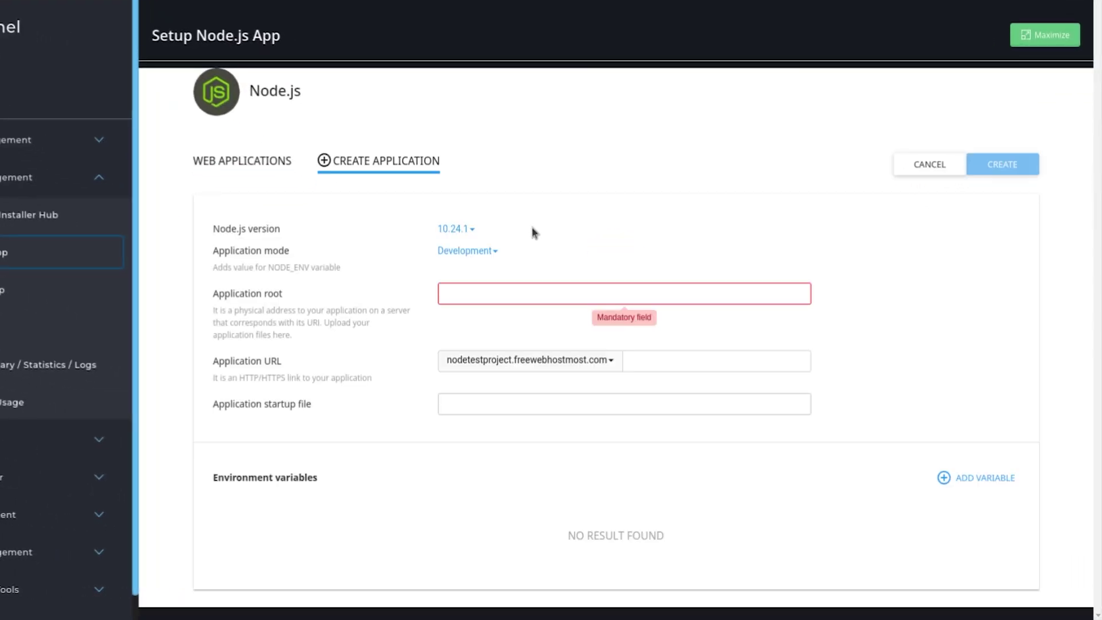
{"action": "left_click", "coordinate": [459, 232]}
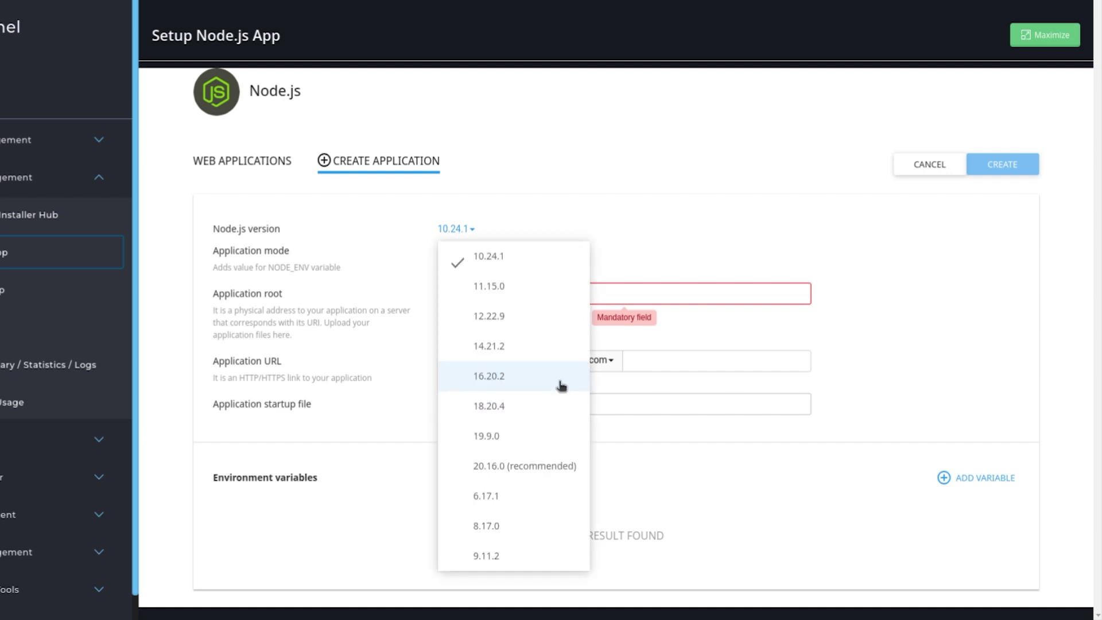
{"action": "left_click", "coordinate": [547, 465]}
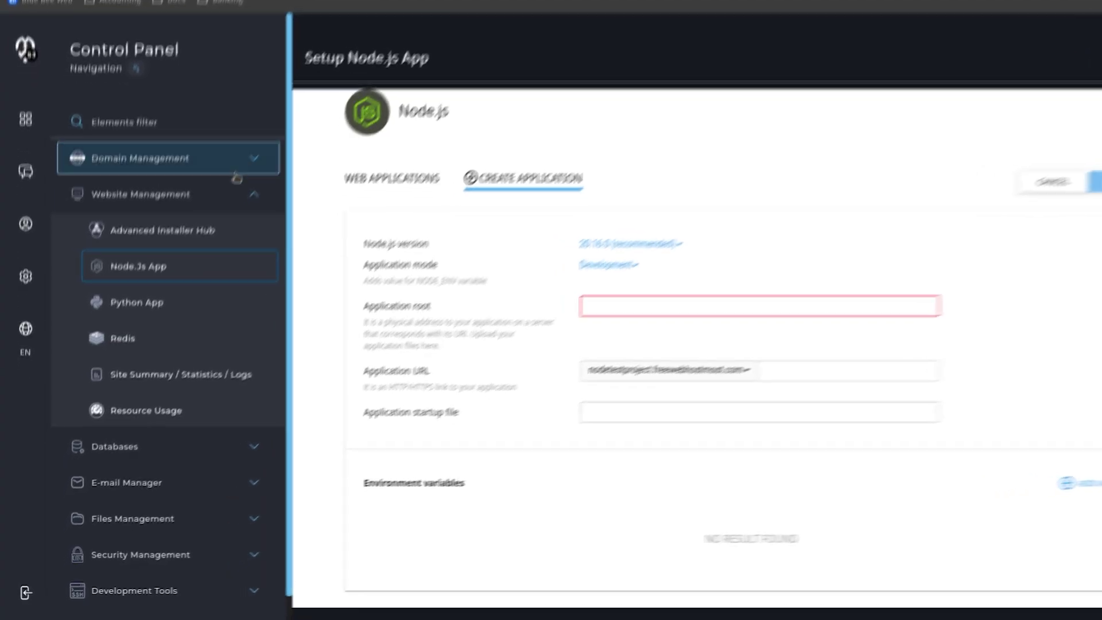
{"action": "left_click", "coordinate": [235, 171]}
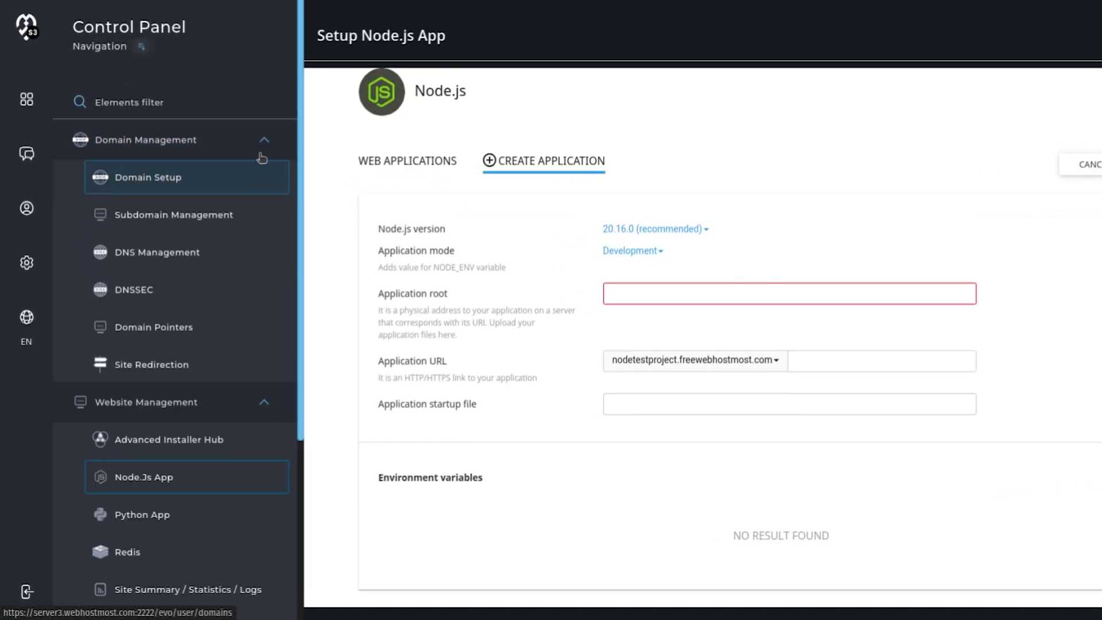
Check Domain Setup, then enter public_html as application root and index.js as startup file
{"action": "left_click", "coordinate": [261, 155]}
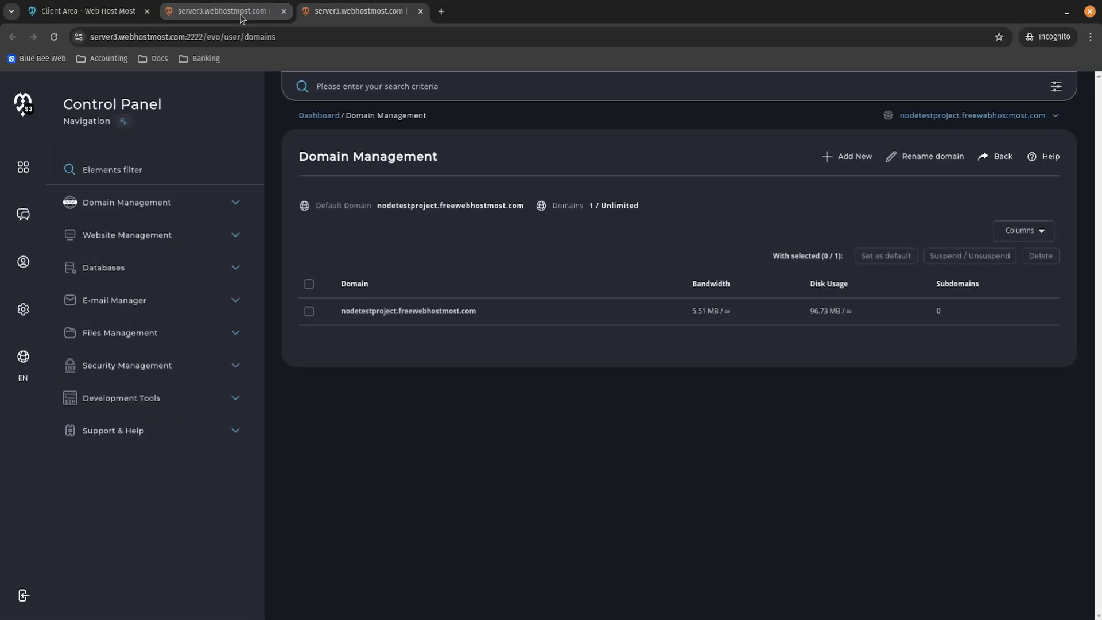
{"action": "left_click", "coordinate": [241, 15]}
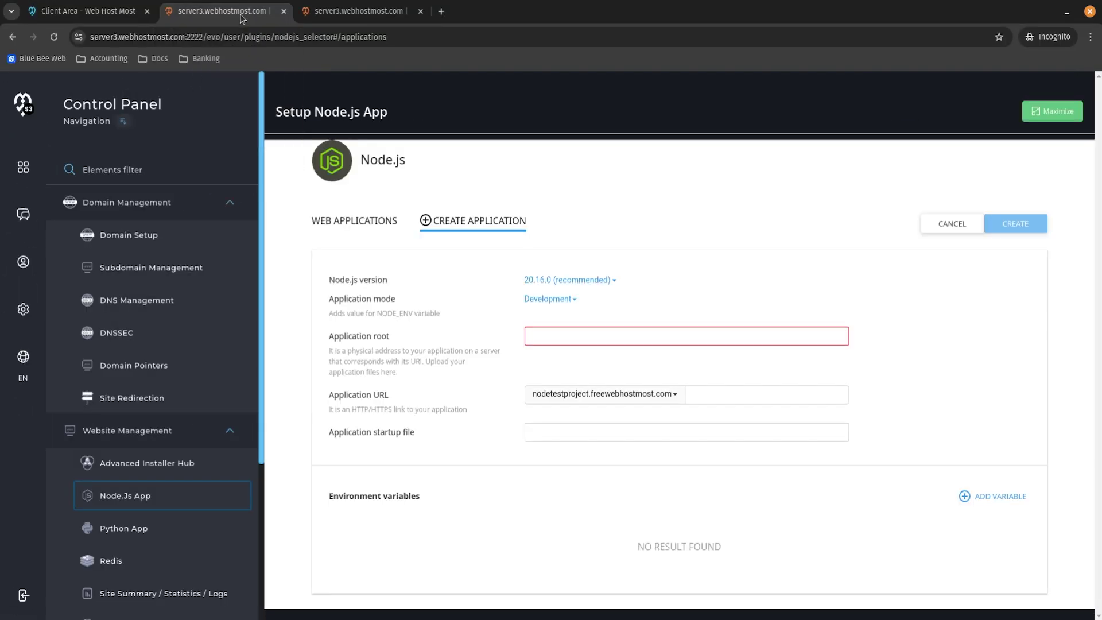
{"action": "left_click", "coordinate": [574, 338]}
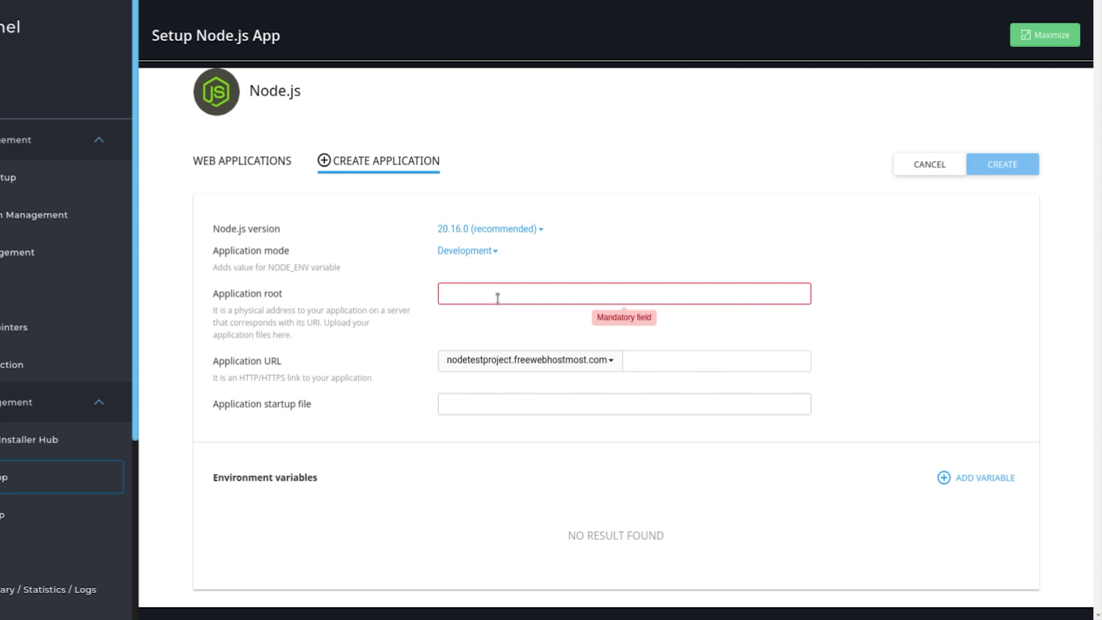
{"action": "type", "text": "p"}
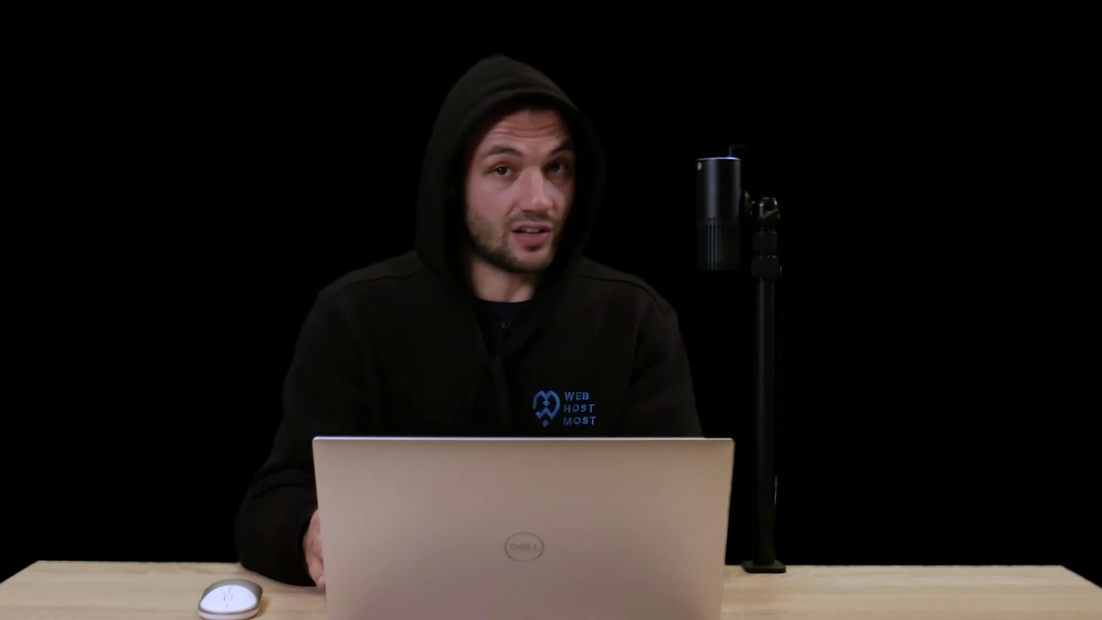
{"action": "type", "text": "index.js"}
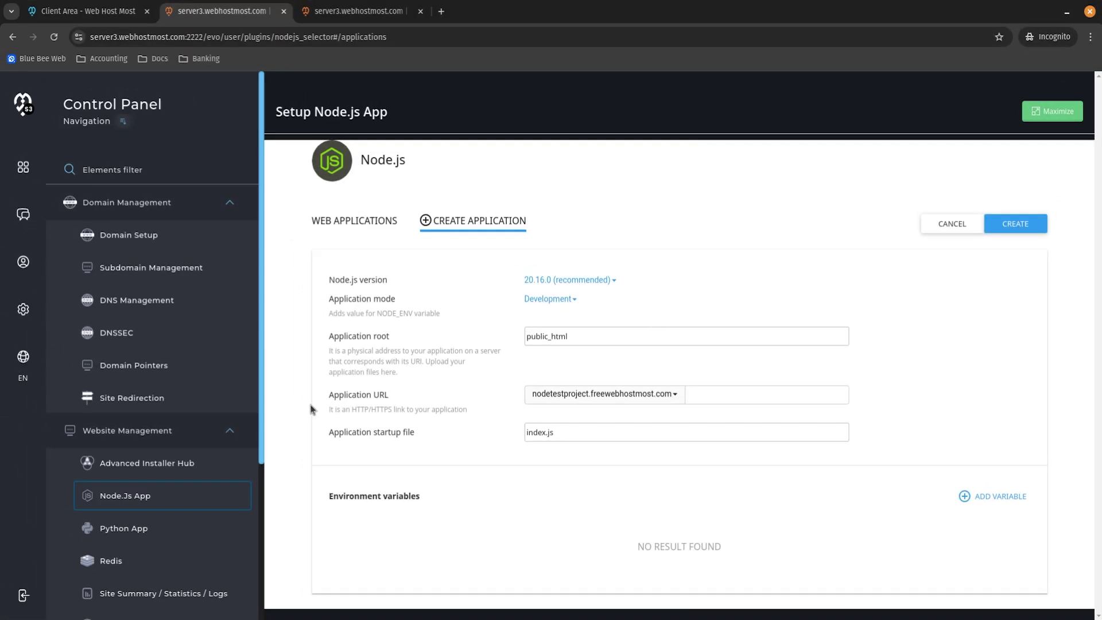
Browse the File Manager to domains > nodetestproject.freewebhostmost.com > public_html
{"action": "scroll", "coordinate": [37, 367], "scroll_direction": "down", "scroll_amount": 4}
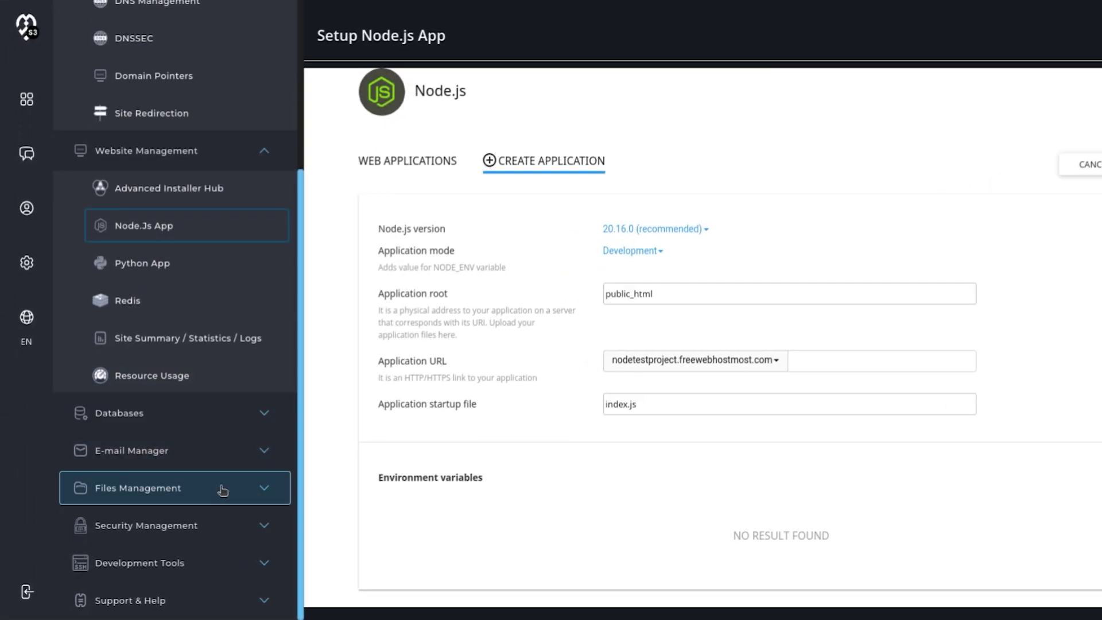
{"action": "left_click", "coordinate": [223, 490]}
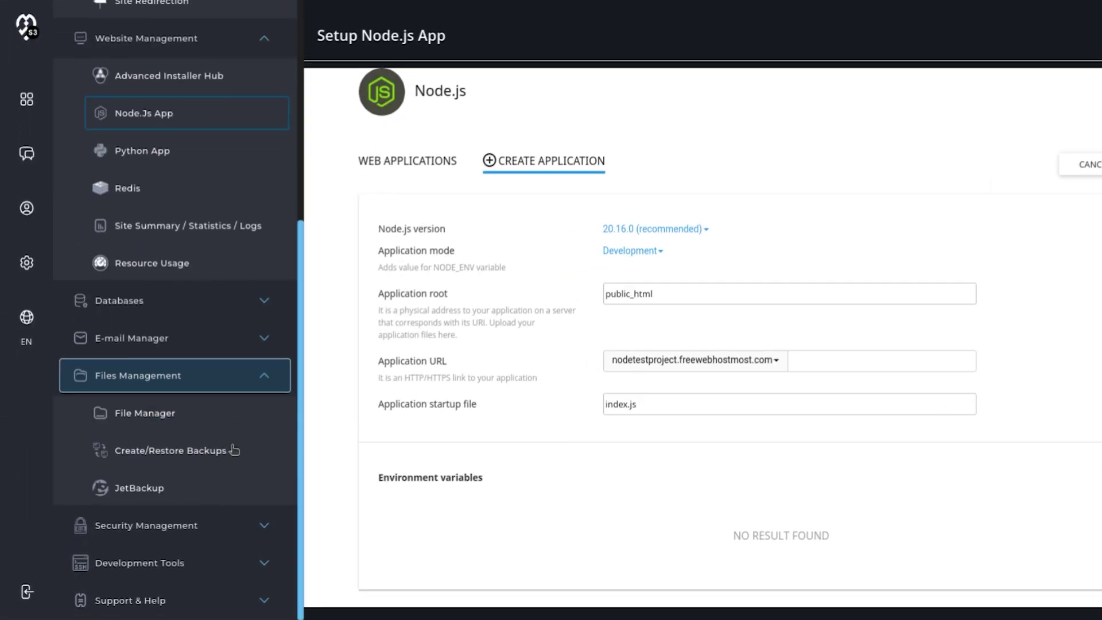
{"action": "left_click", "coordinate": [184, 420]}
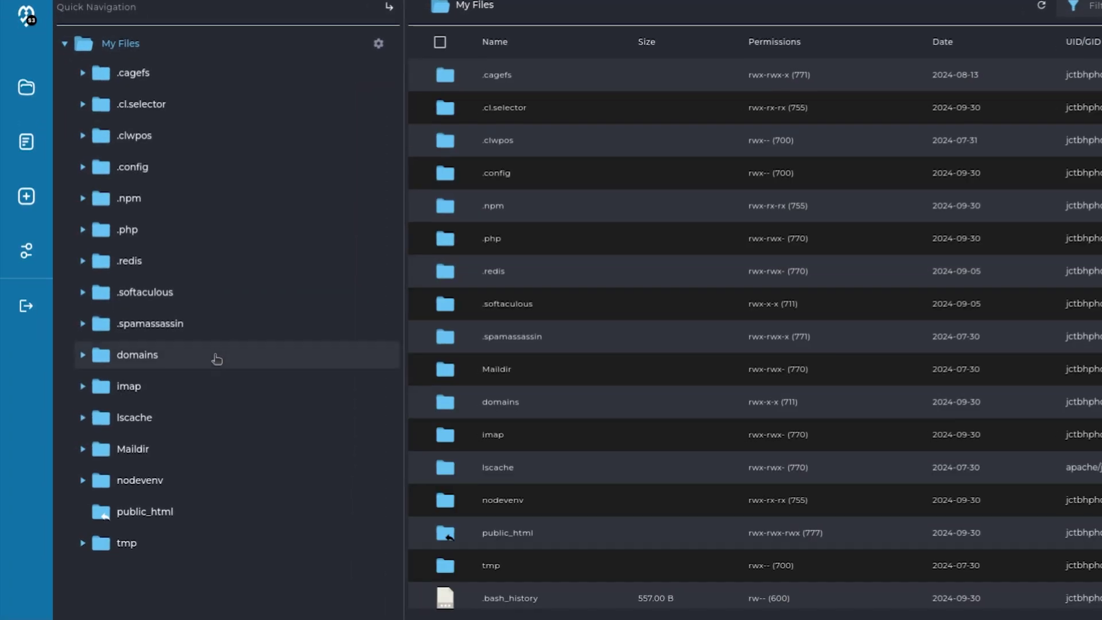
{"action": "left_click", "coordinate": [168, 366]}
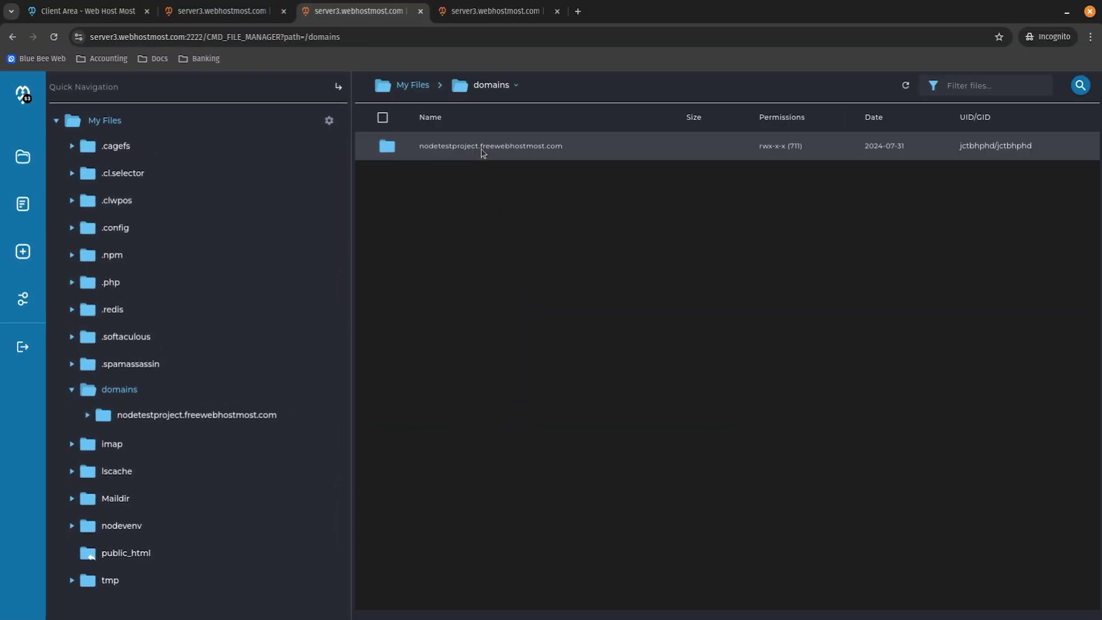
{"action": "double_click", "coordinate": [454, 132]}
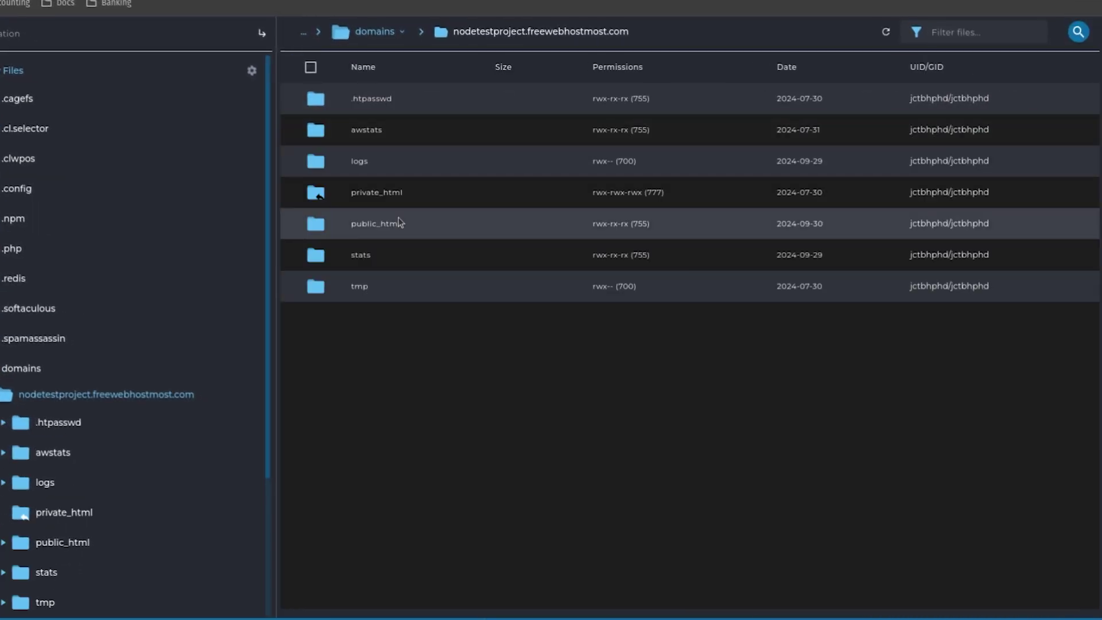
{"action": "double_click", "coordinate": [413, 229]}
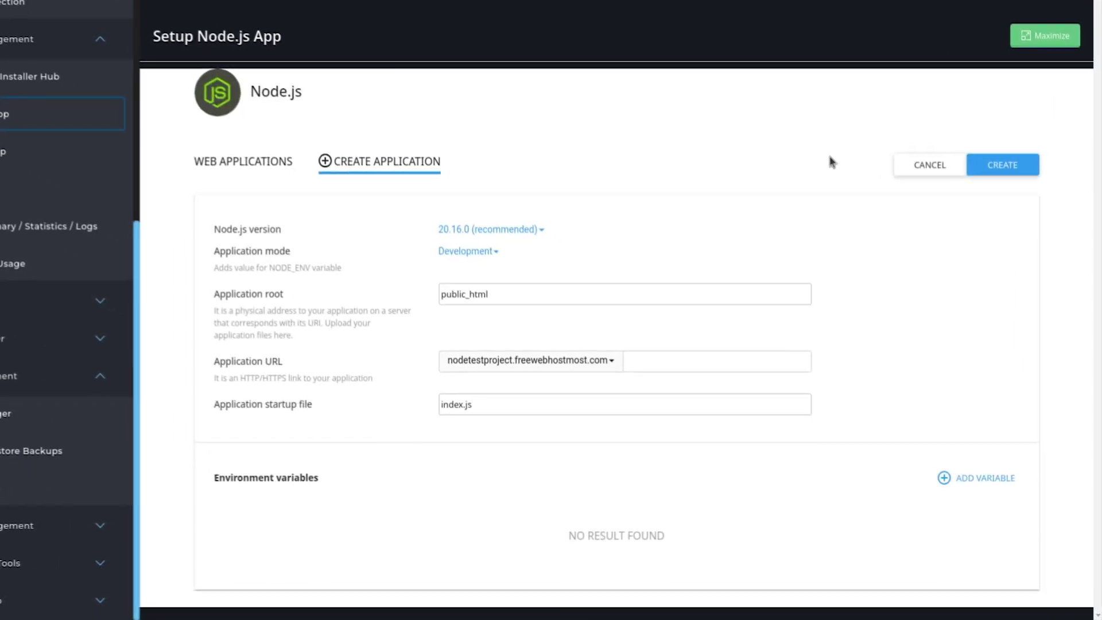
Create the Node.js application and inspect the generated index.js in public_html
{"action": "left_click", "coordinate": [995, 171]}
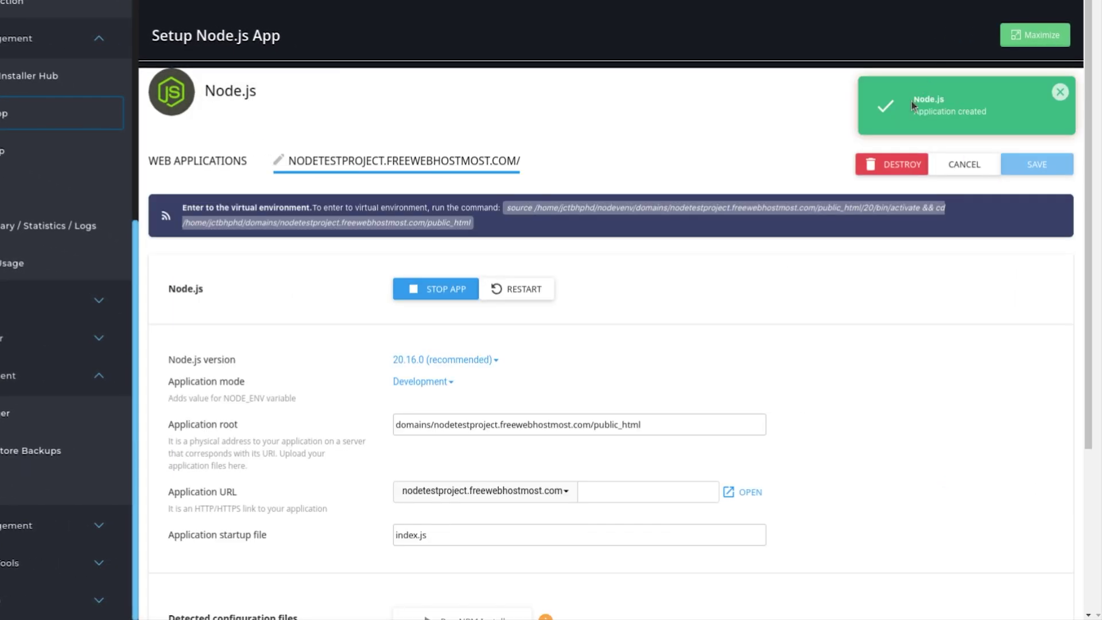
{"action": "left_click_drag", "start_coordinate": [911, 101], "coordinate": [993, 116]}
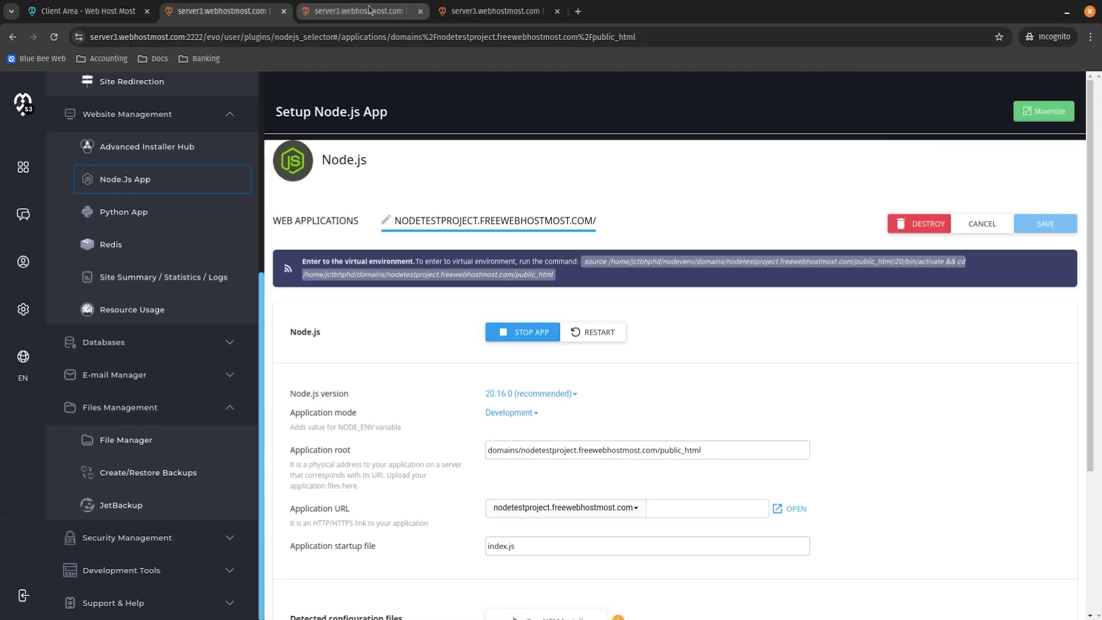
{"action": "key", "text": "ctrl+Tab"}
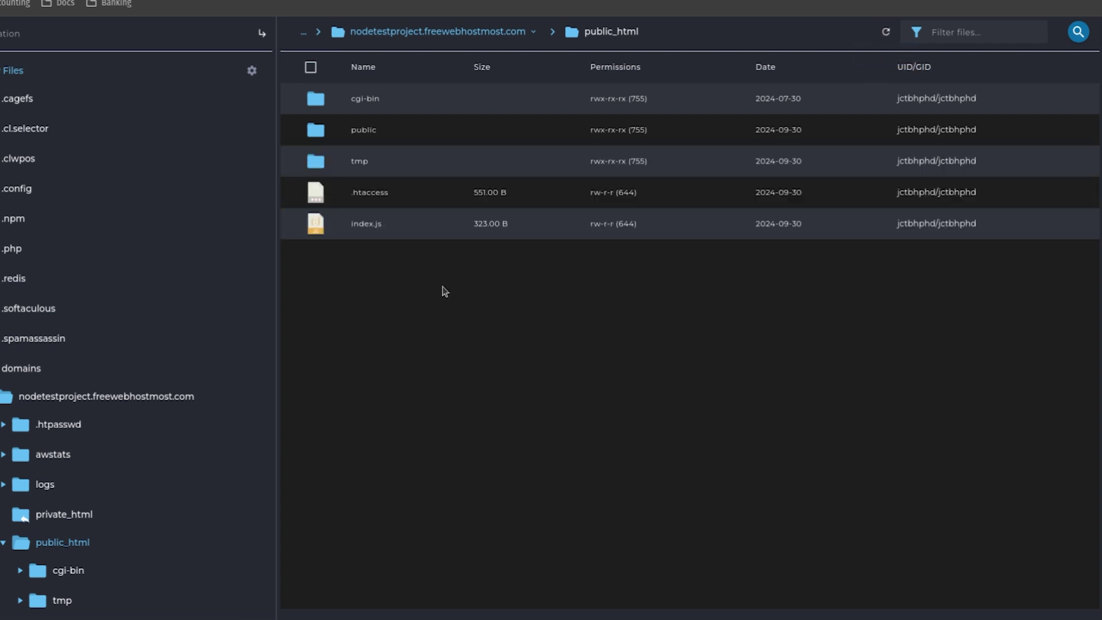
{"action": "left_click", "coordinate": [365, 235]}
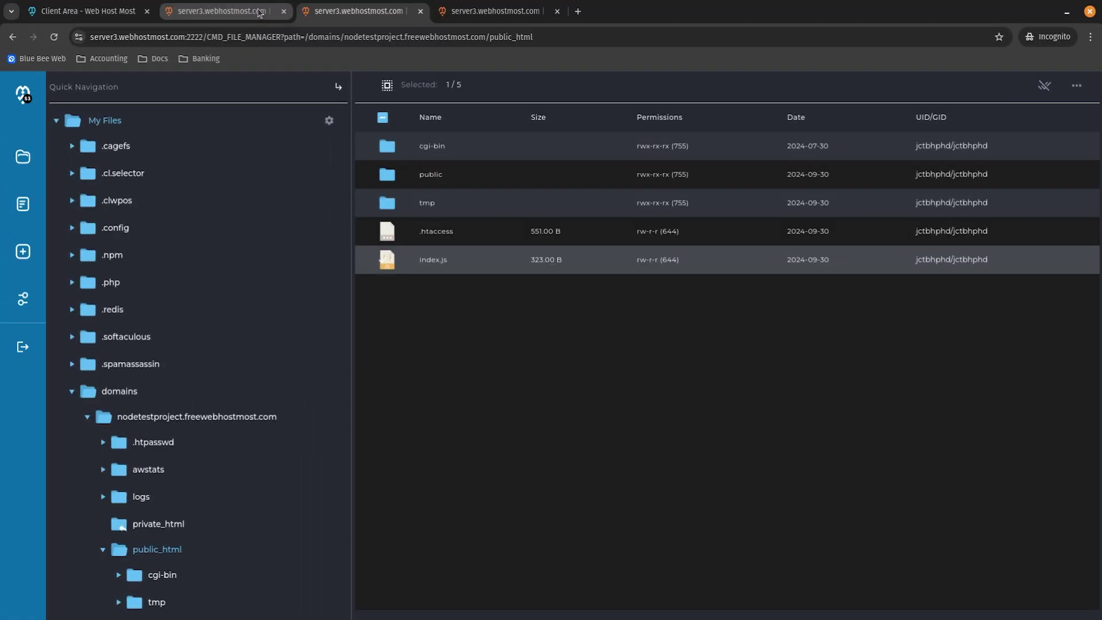
{"action": "left_click", "coordinate": [258, 11]}
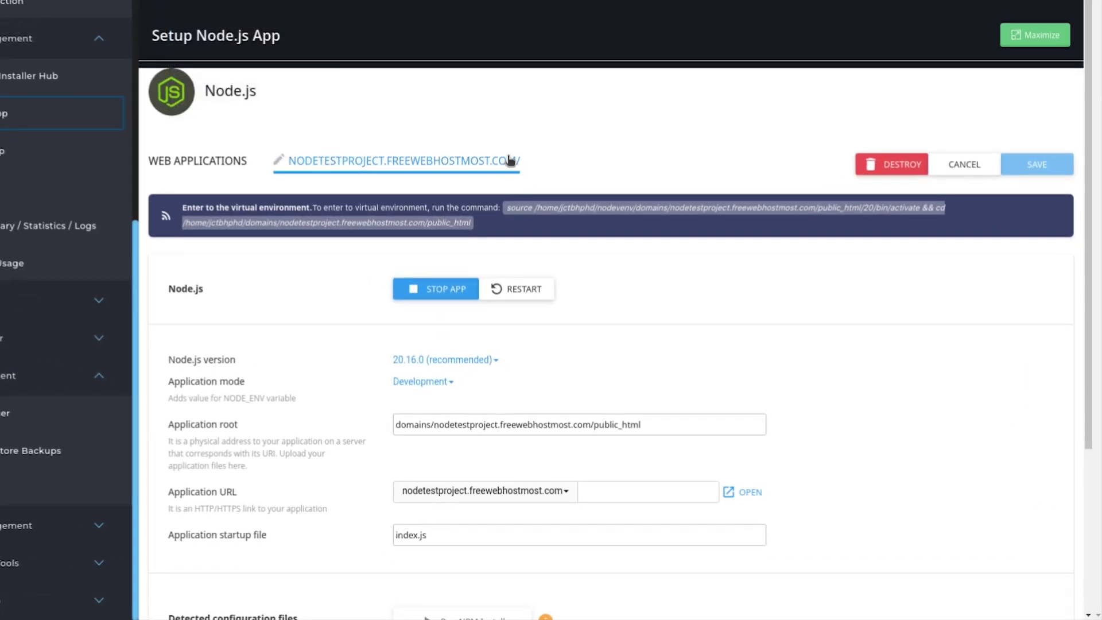
Stop the Node.js app, then upload and extract simple-nodejs-app-master.zip into public_html
{"action": "left_click", "coordinate": [436, 290]}
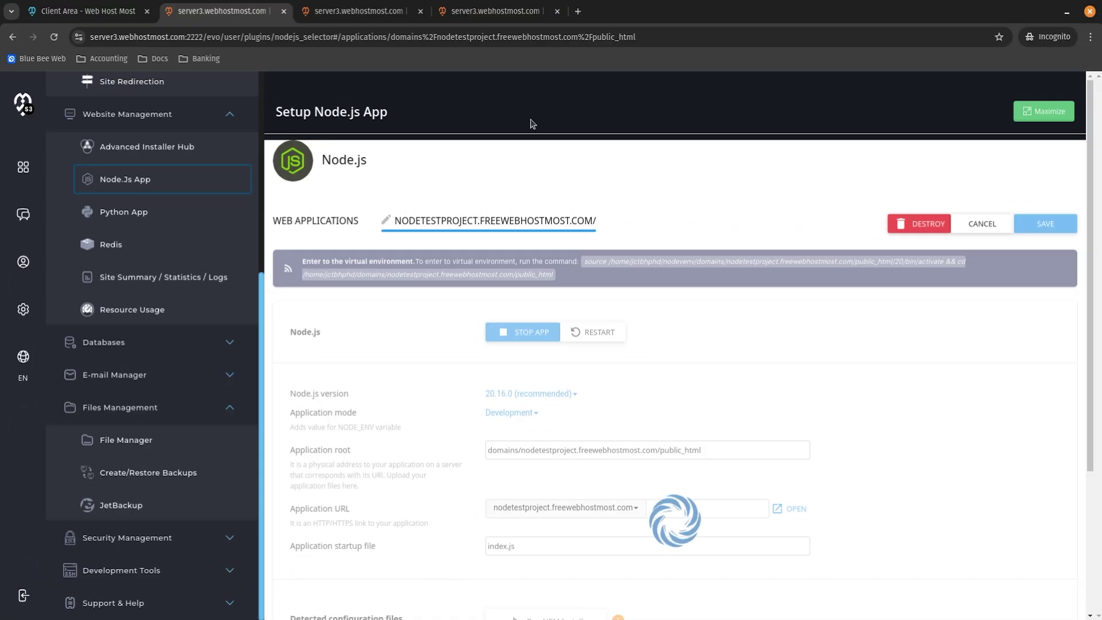
{"action": "key", "text": "ctrl+Tab"}
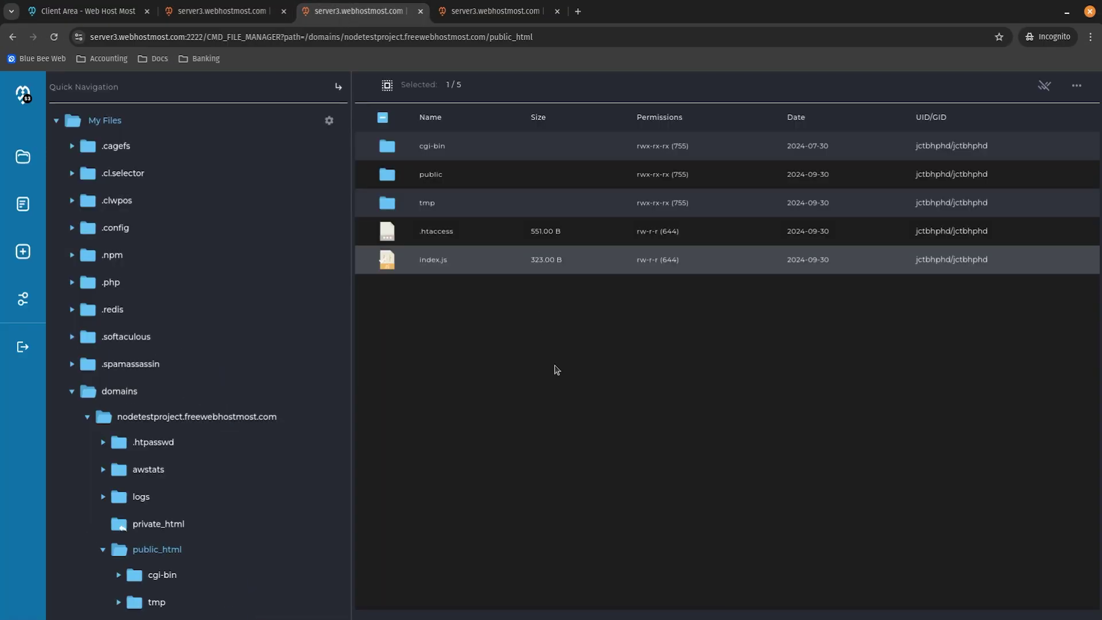
{"action": "left_click", "coordinate": [23, 252]}
{"action": "left_click_drag", "start_coordinate": [519, 286], "coordinate": [517, 290]}
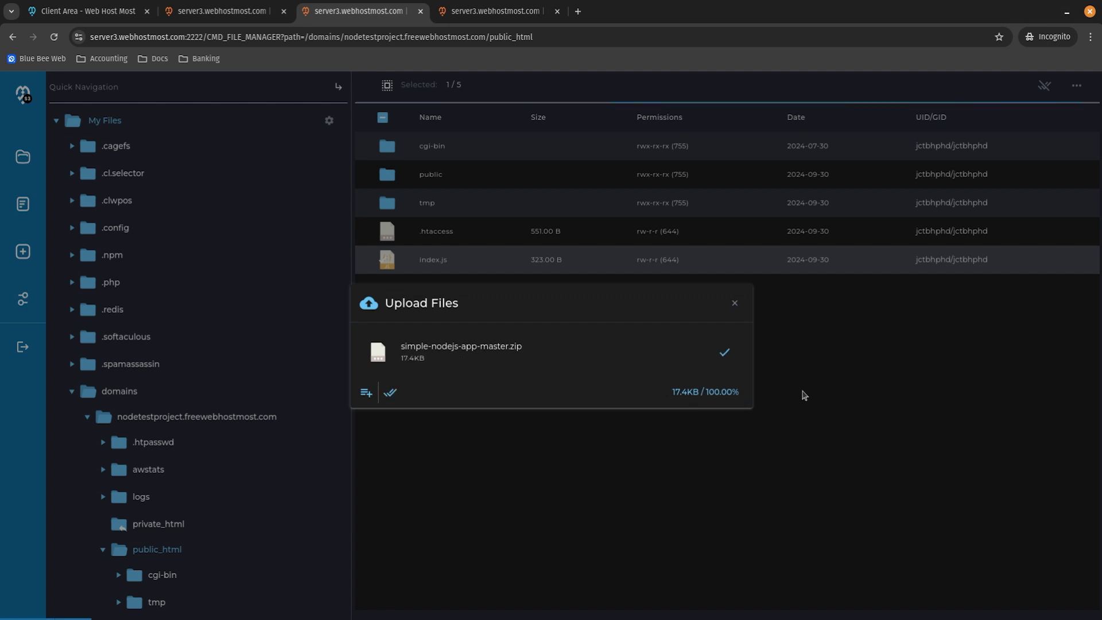
{"action": "left_click", "coordinate": [734, 302]}
{"action": "right_click", "coordinate": [482, 297]}
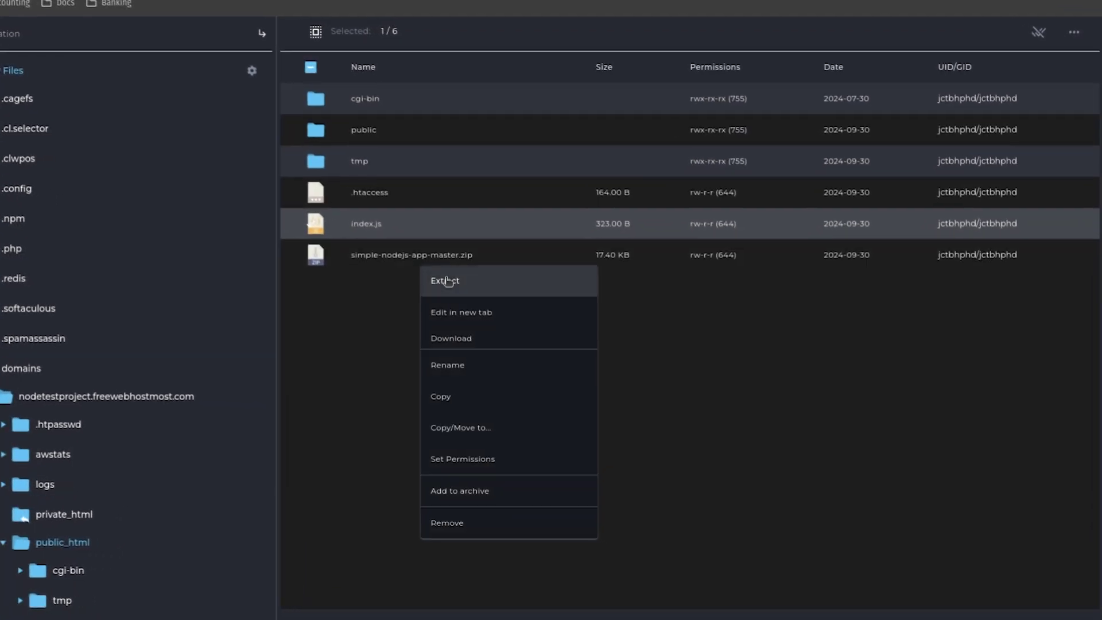
{"action": "left_click", "coordinate": [447, 282]}
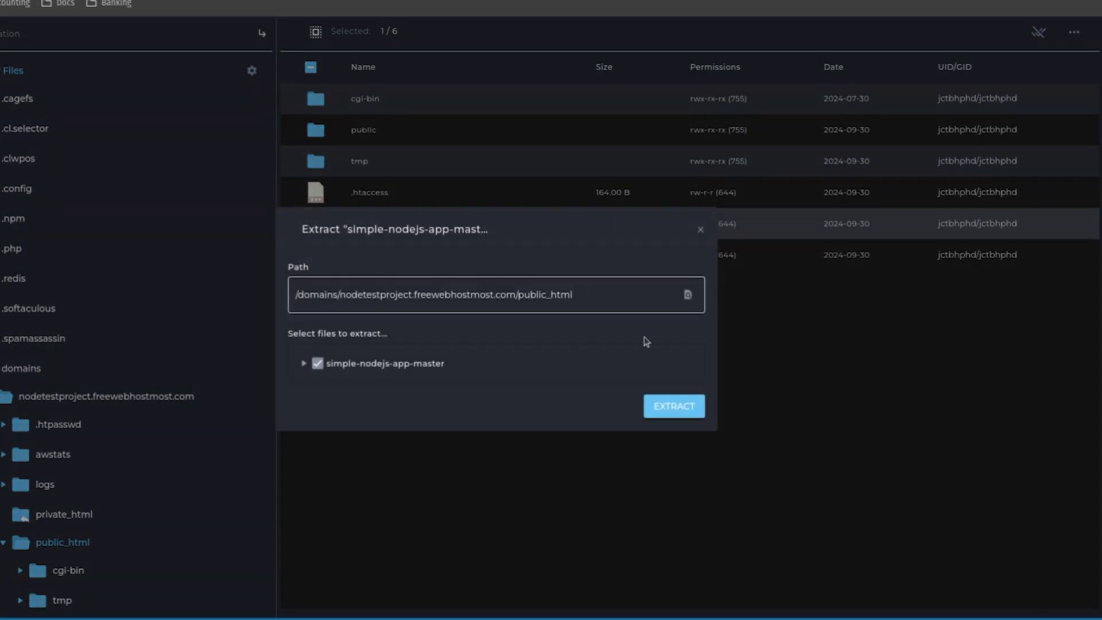
{"action": "left_click", "coordinate": [680, 407]}
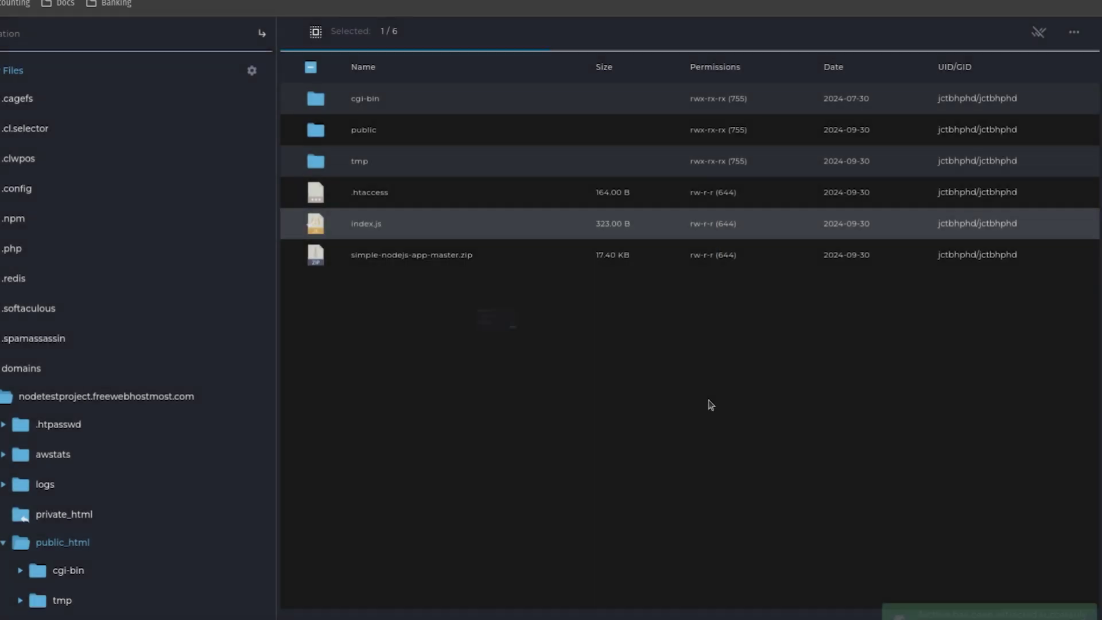
Move all seven files from simple-nodejs-app-master up into public_html
{"action": "left_click", "coordinate": [412, 166]}
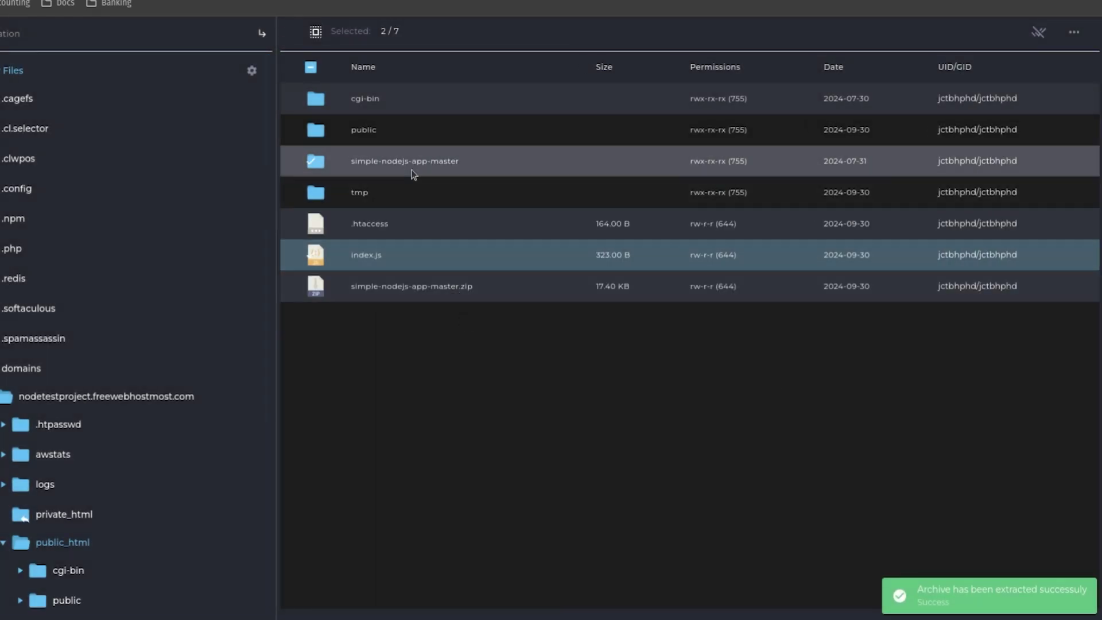
{"action": "double_click", "coordinate": [477, 161]}
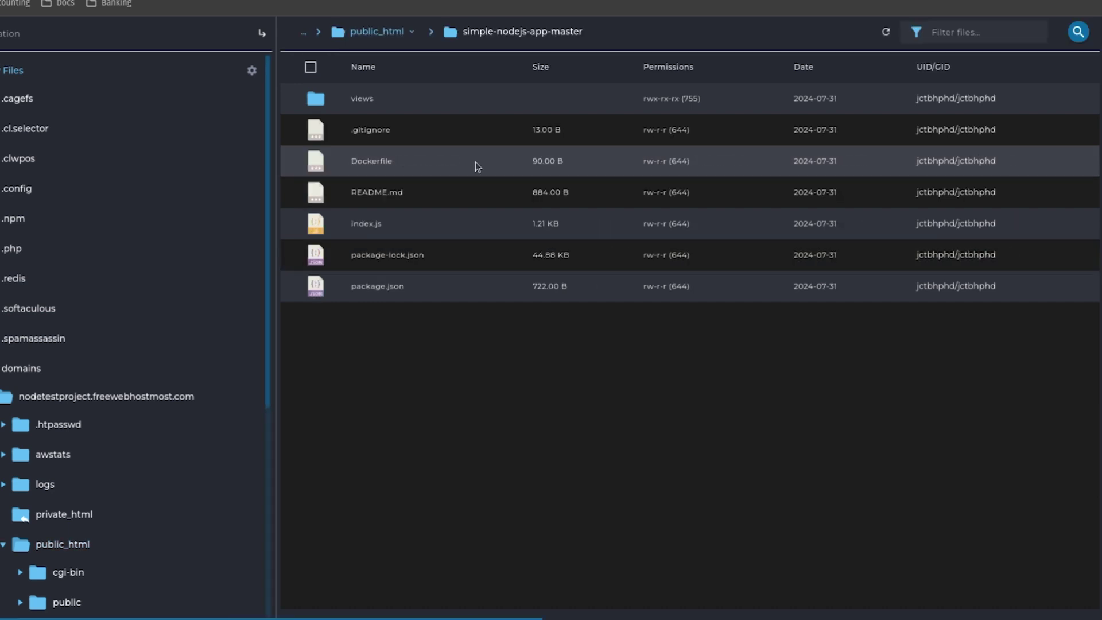
{"action": "left_click", "coordinate": [393, 231]}
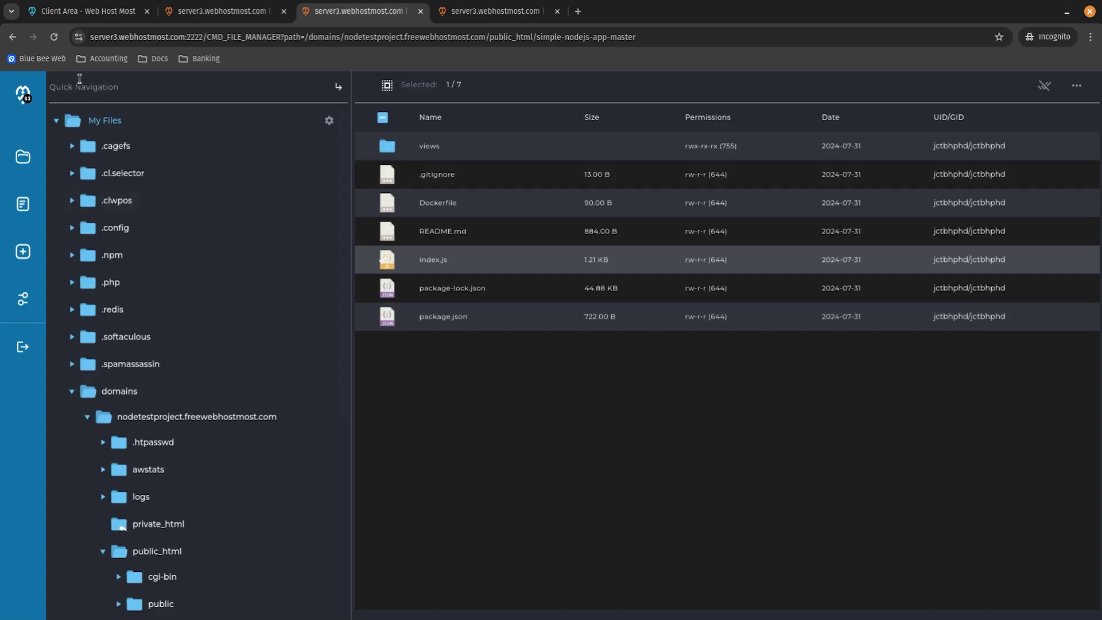
{"action": "left_click", "coordinate": [12, 37]}
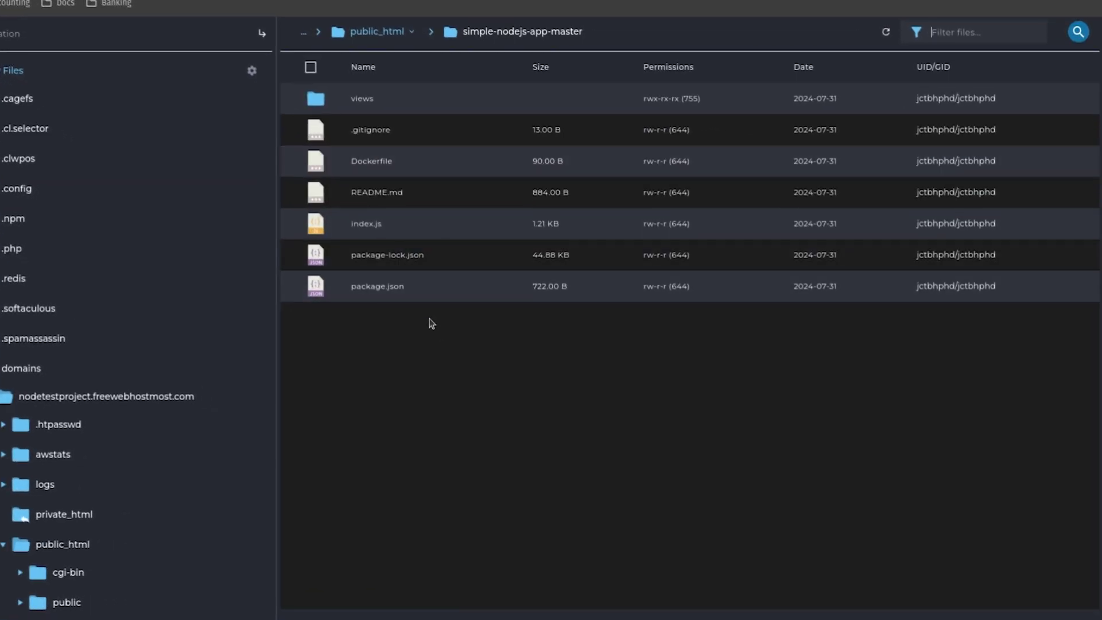
{"action": "key", "text": "ctrl+a"}
{"action": "right_click", "coordinate": [449, 259]}
{"action": "left_click", "coordinate": [463, 304]}
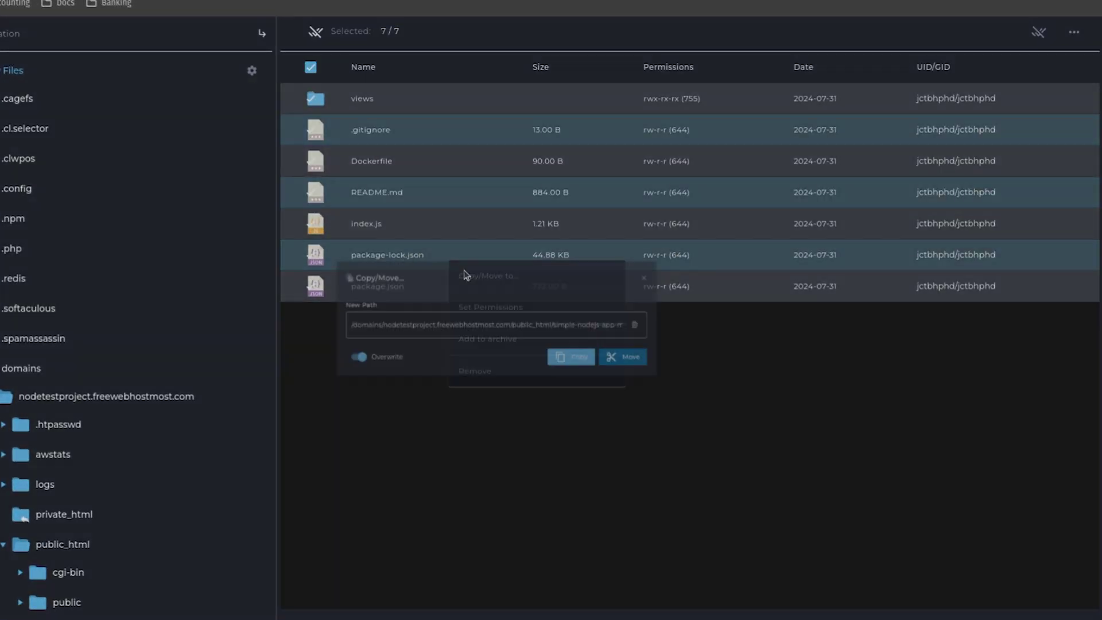
{"action": "left_click_drag", "start_coordinate": [649, 328], "coordinate": [705, 331]}
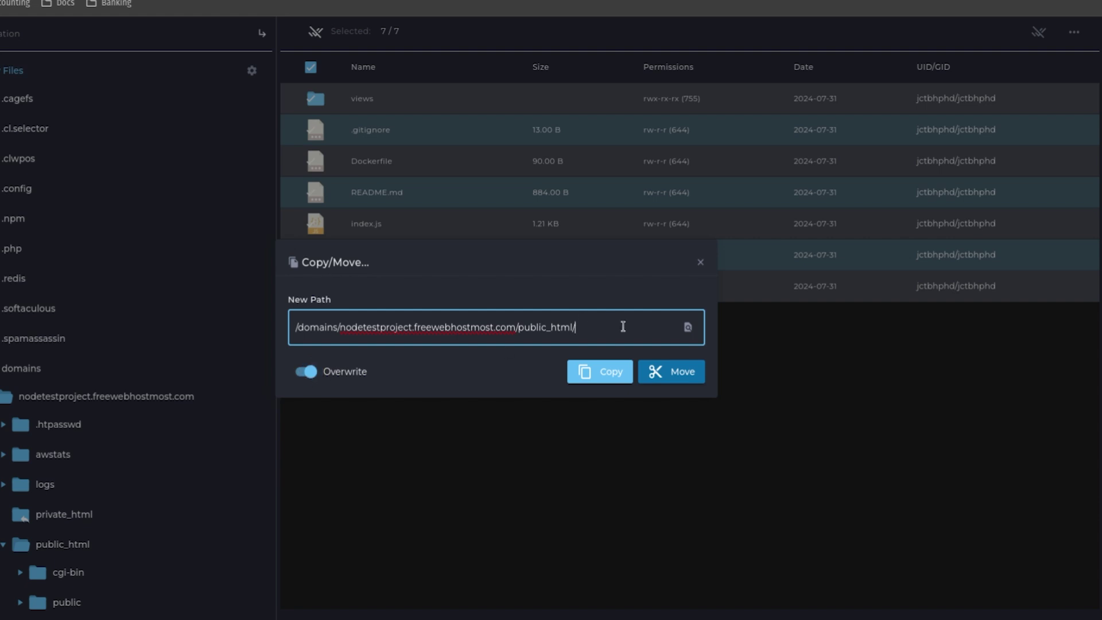
{"action": "left_click", "coordinate": [661, 380]}
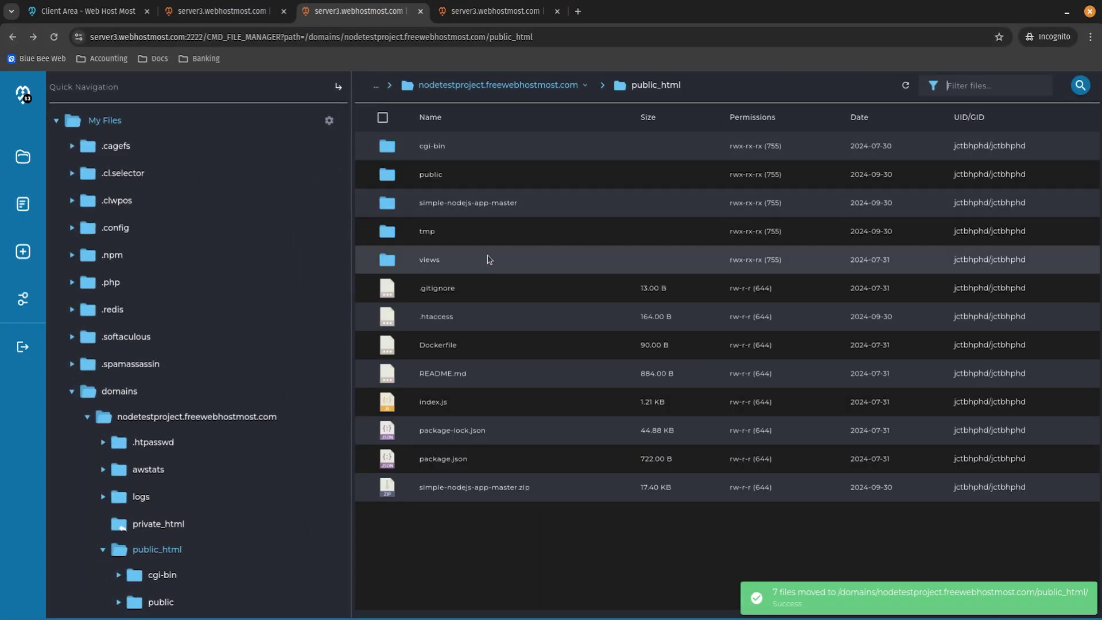
{"action": "left_click_drag", "start_coordinate": [511, 531], "coordinate": [396, 138]}
Send README.md from public_html to the trash and view it in the Trash Bin
{"action": "left_click", "coordinate": [532, 486], "text": "ctrl"}
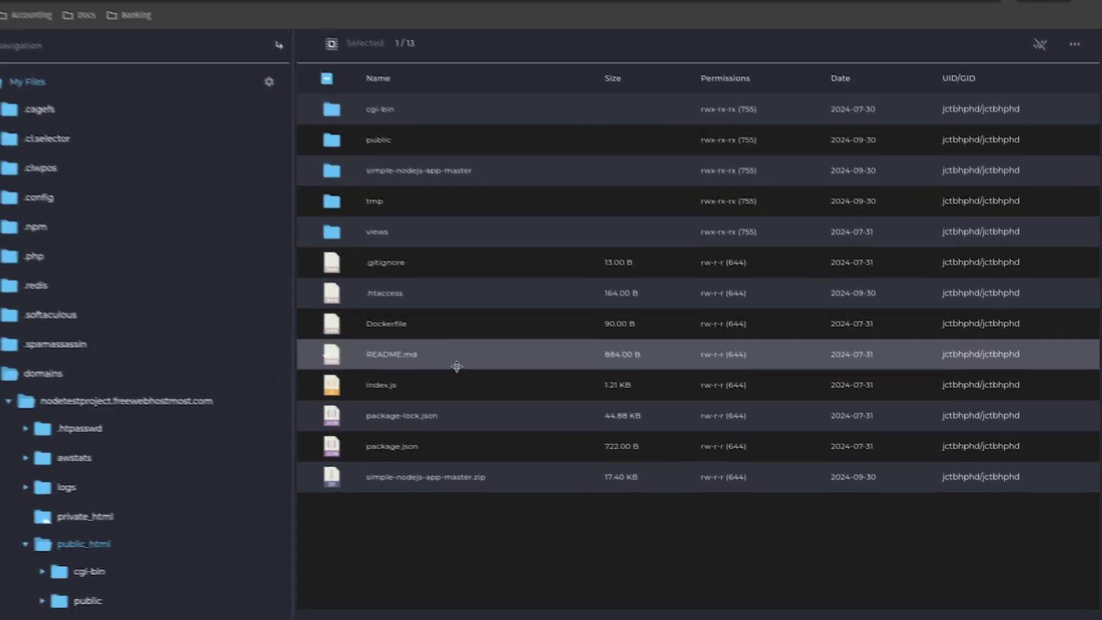
{"action": "right_click", "coordinate": [399, 357]}
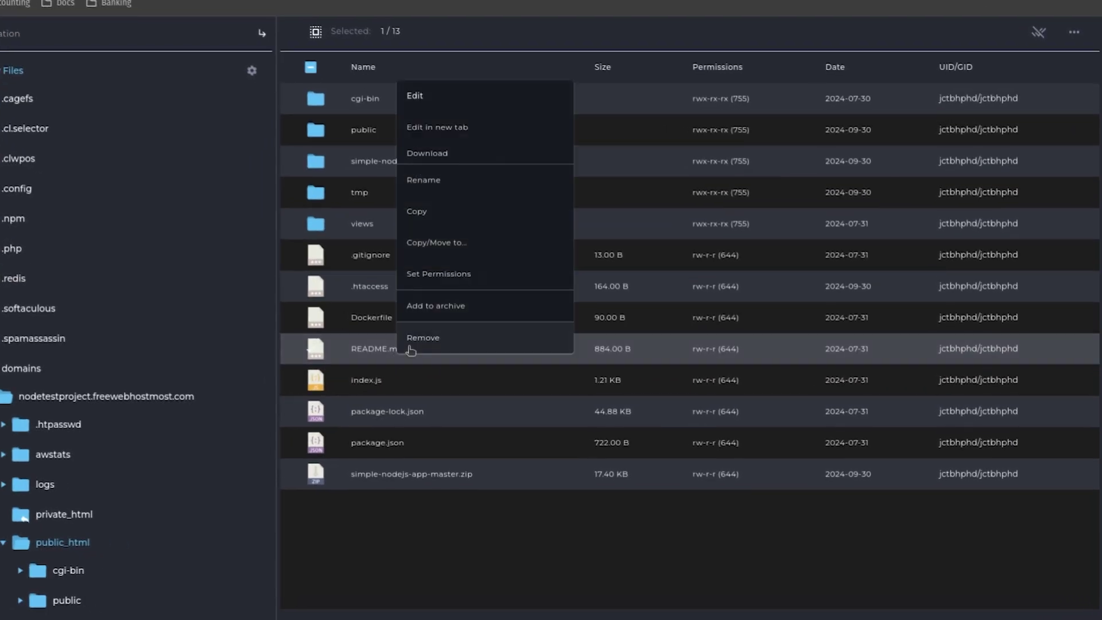
{"action": "left_click", "coordinate": [408, 343]}
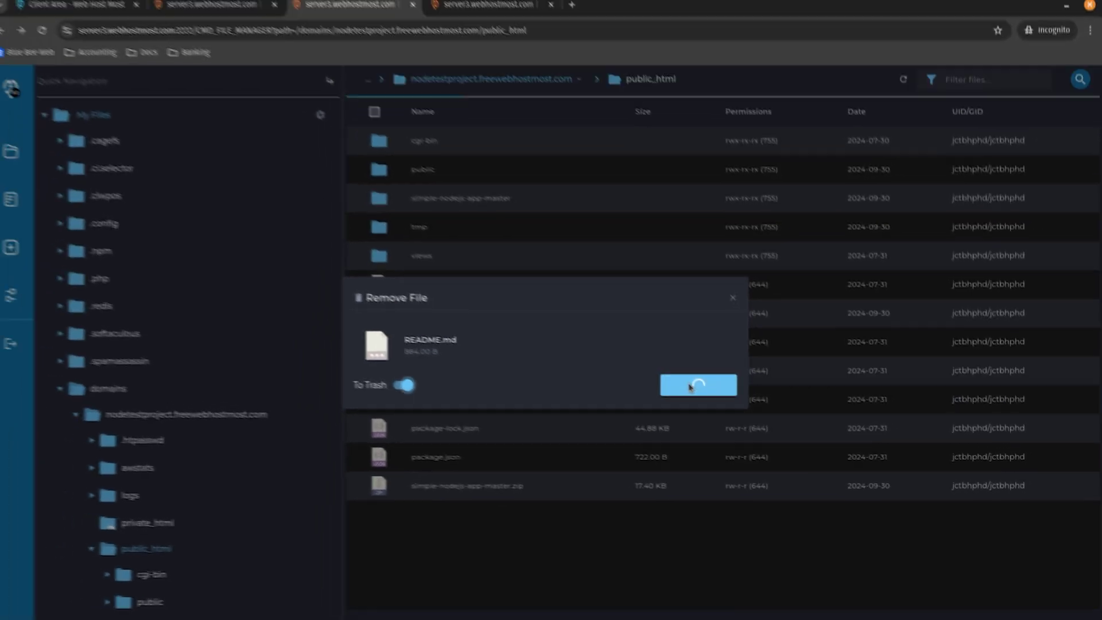
{"action": "left_click", "coordinate": [655, 366]}
{"action": "left_click", "coordinate": [115, 581]}
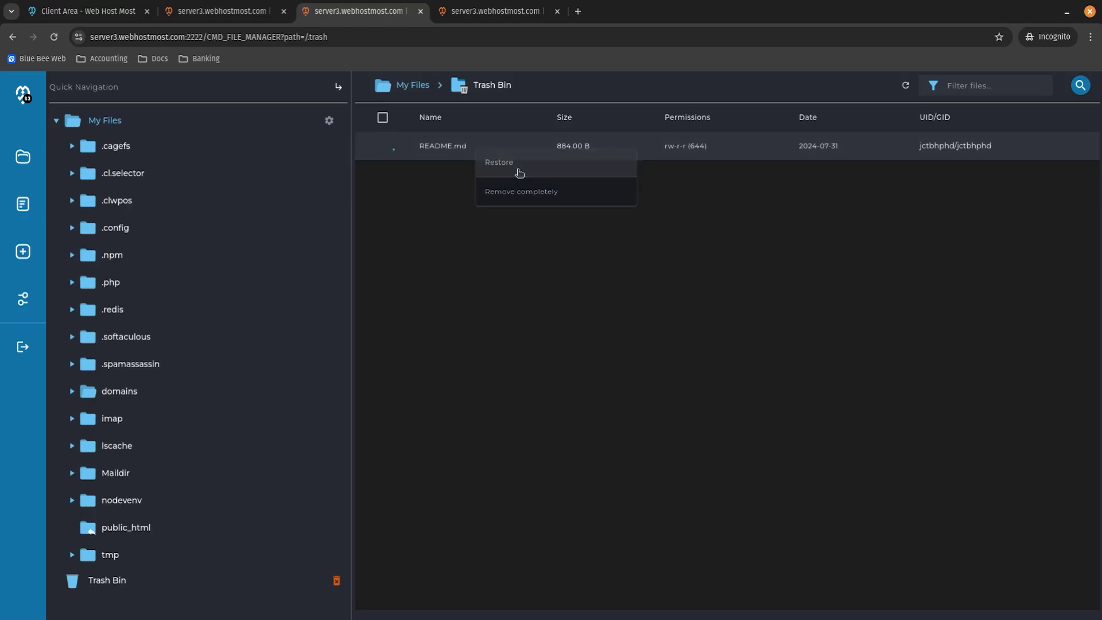
Restore README.md from the trash, then delete it permanently with To Trash switched off
{"action": "left_click", "coordinate": [132, 391]}
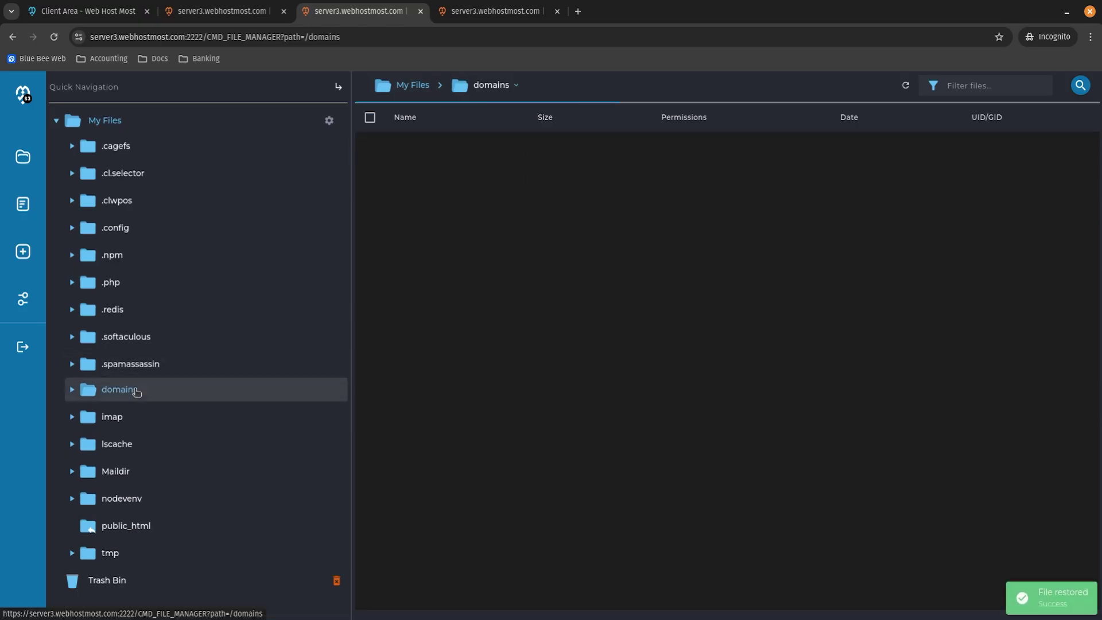
{"action": "double_click", "coordinate": [467, 152]}
{"action": "double_click", "coordinate": [475, 270]}
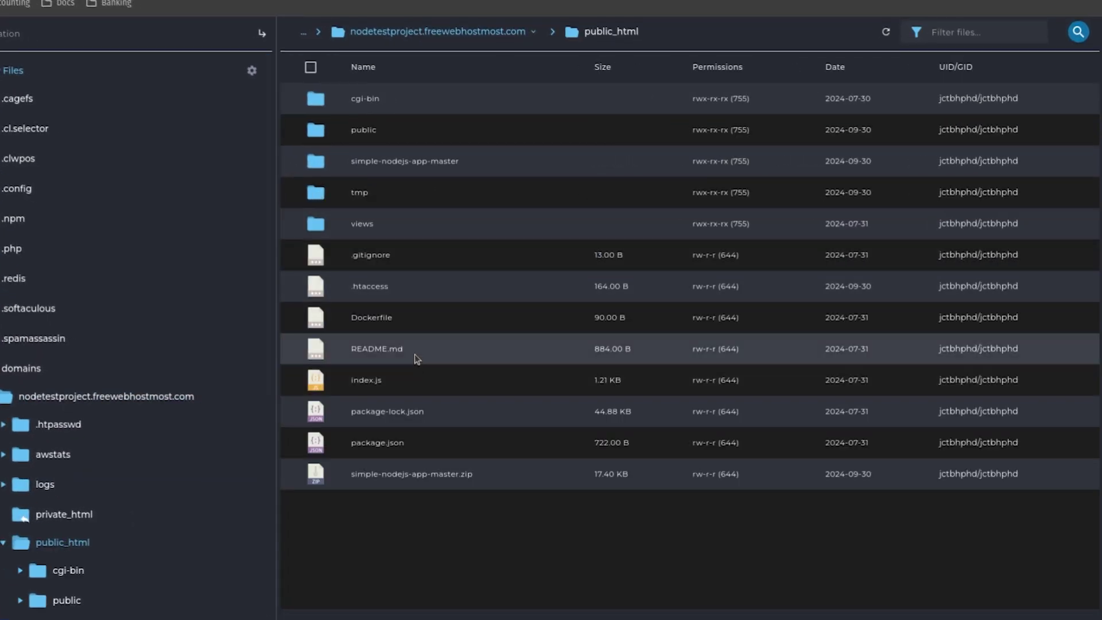
{"action": "right_click", "coordinate": [417, 358]}
{"action": "left_click", "coordinate": [441, 338]}
{"action": "left_click", "coordinate": [340, 364]}
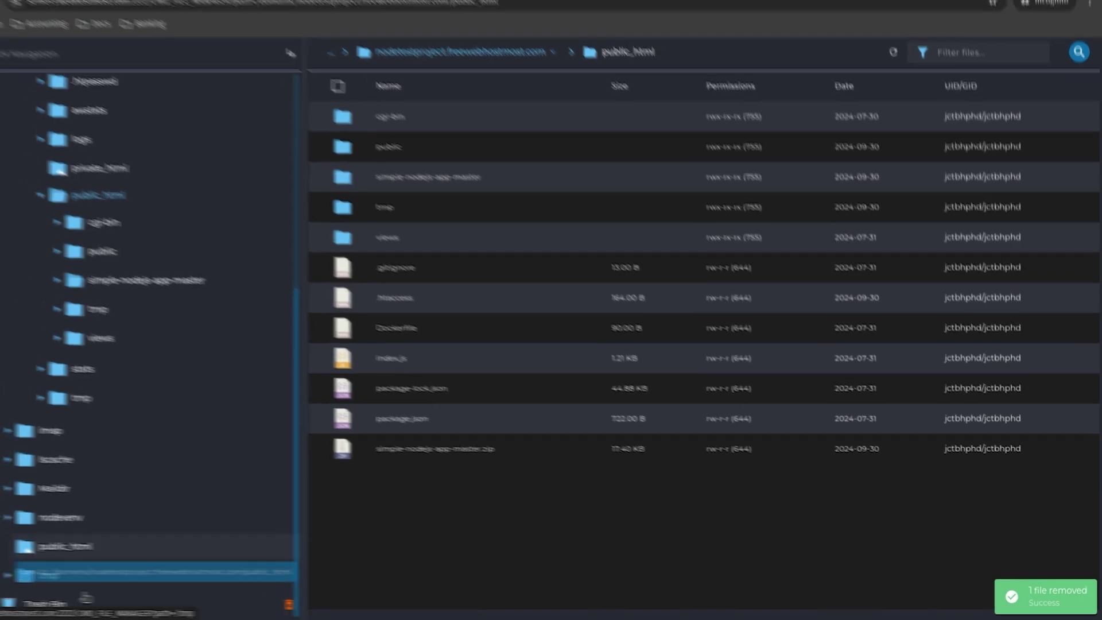
{"action": "left_click", "coordinate": [107, 604]}
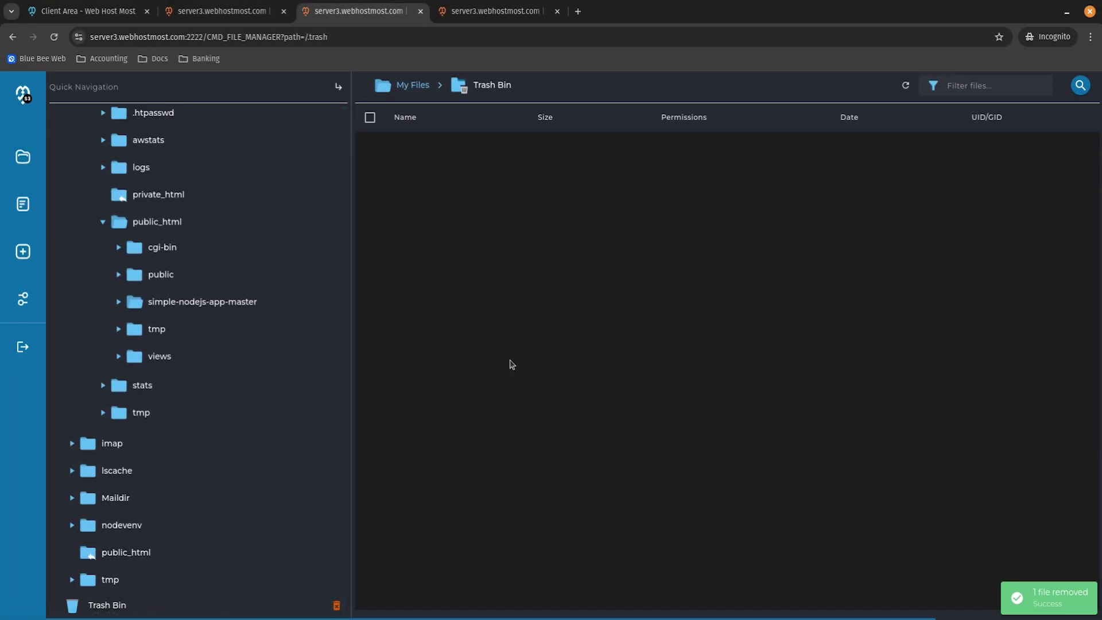
{"action": "scroll", "coordinate": [305, 381], "scroll_direction": "up", "scroll_amount": 5}
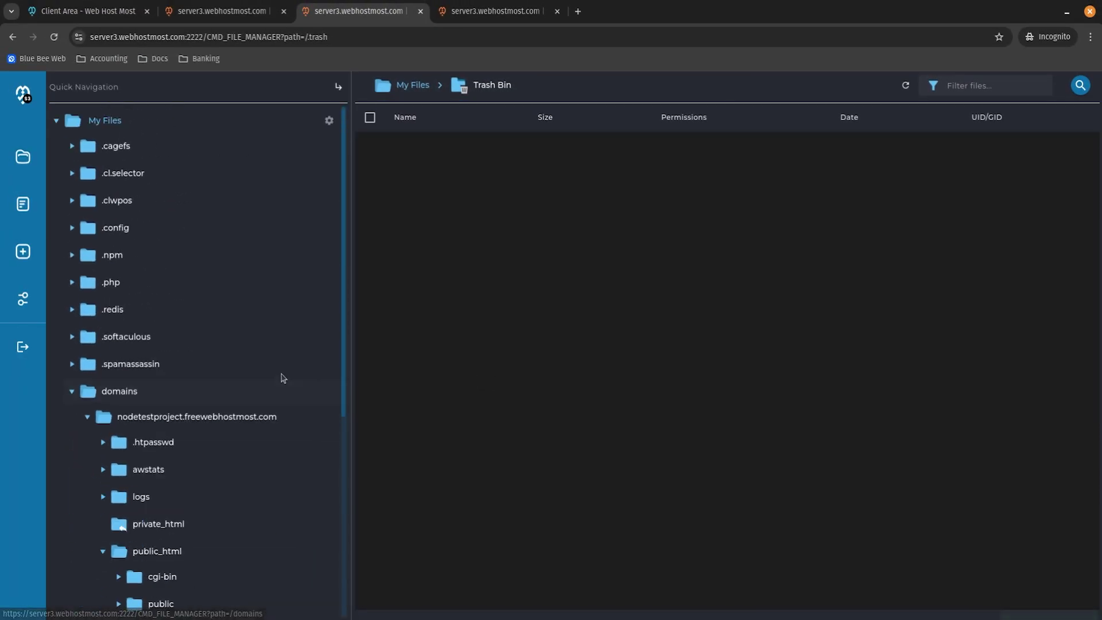
{"action": "key", "text": "alt+Left"}
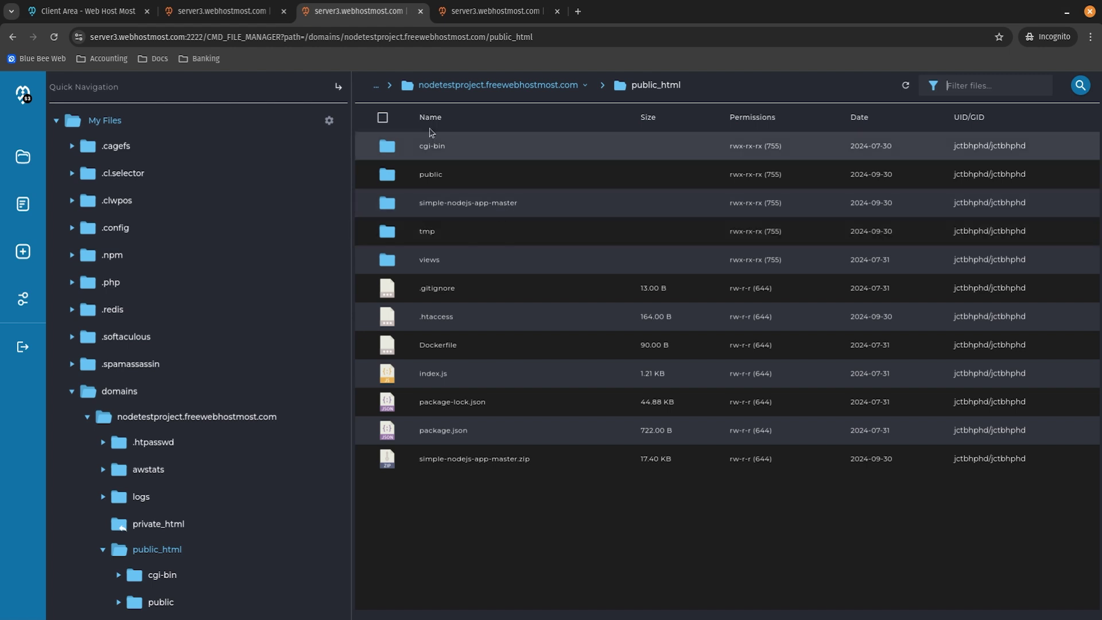
Copy the virtual environment activation command from the nodetestproject app's settings page
{"action": "left_click", "coordinate": [228, 18]}
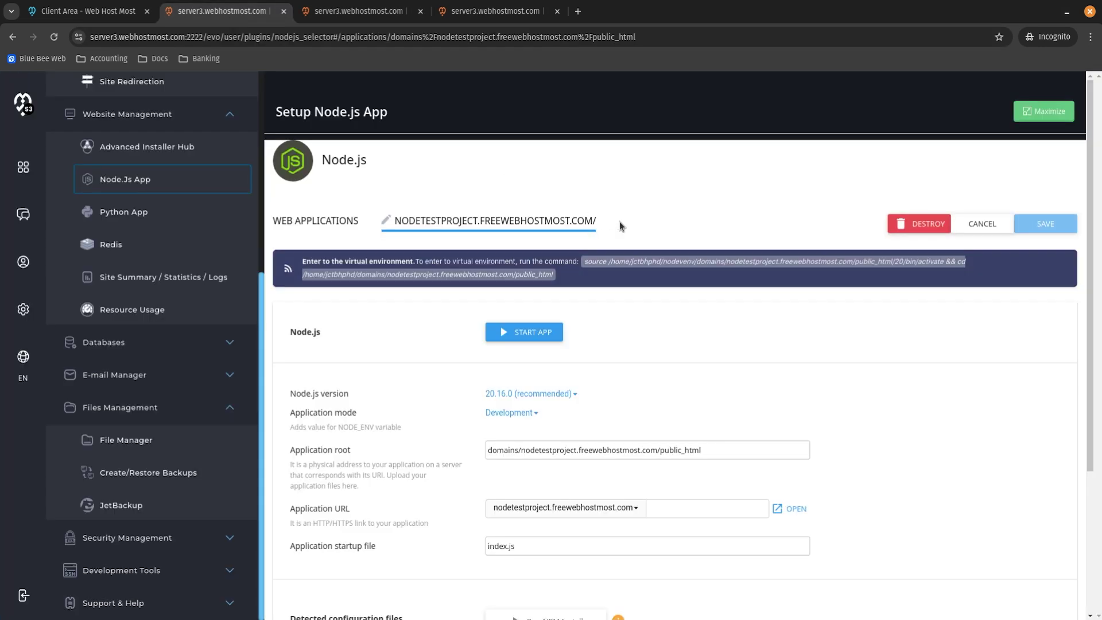
{"action": "scroll", "coordinate": [609, 280], "scroll_direction": "down", "scroll_amount": 3}
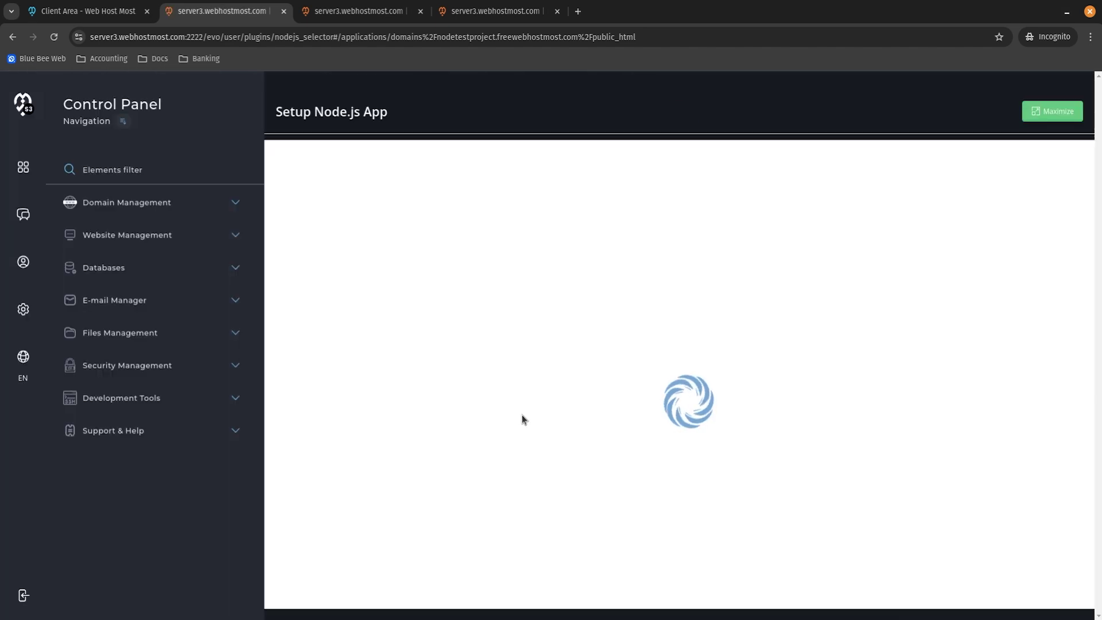
{"action": "scroll", "coordinate": [359, 433], "scroll_direction": "down", "scroll_amount": 5}
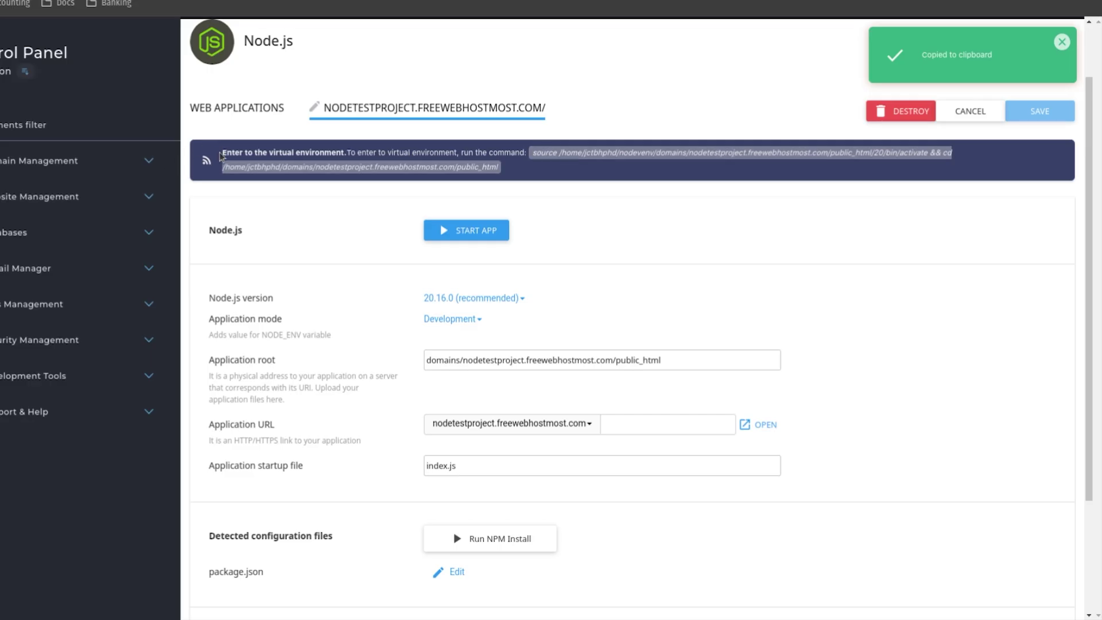
{"action": "triple_click", "coordinate": [526, 154]}
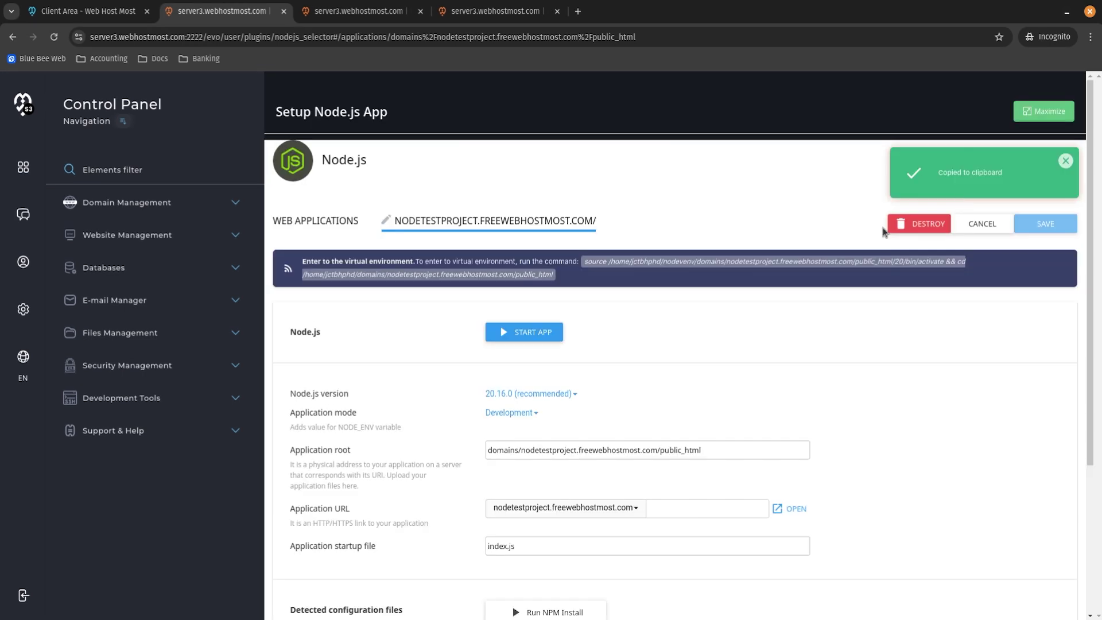
{"action": "left_click", "coordinate": [202, 405]}
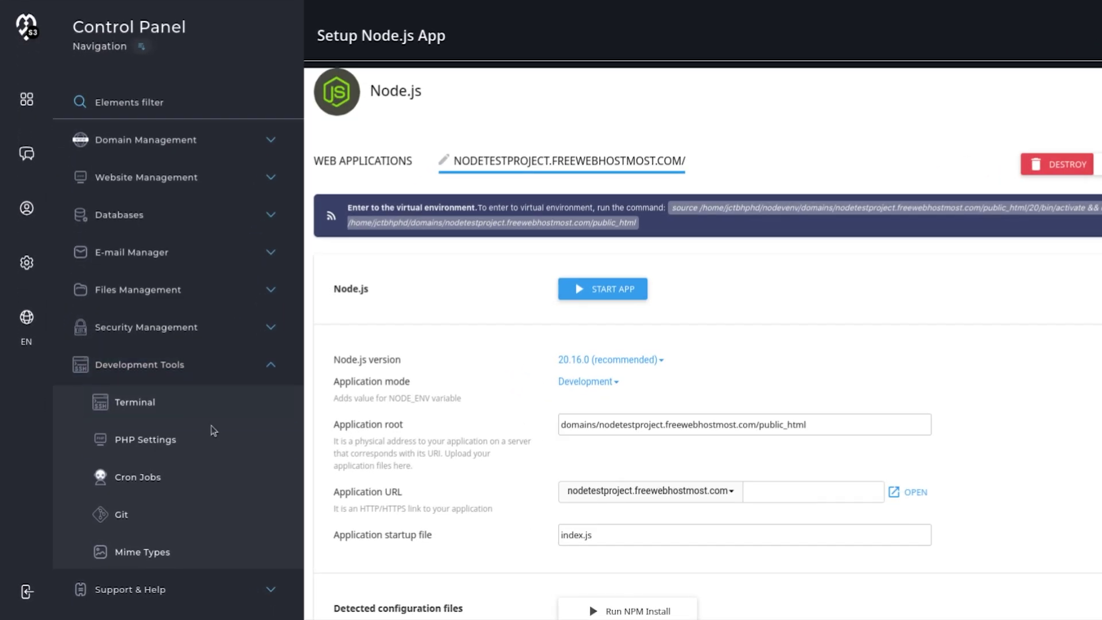
In the web terminal, run the pasted virtual environment command and check that npm responds
{"action": "left_click", "coordinate": [202, 416]}
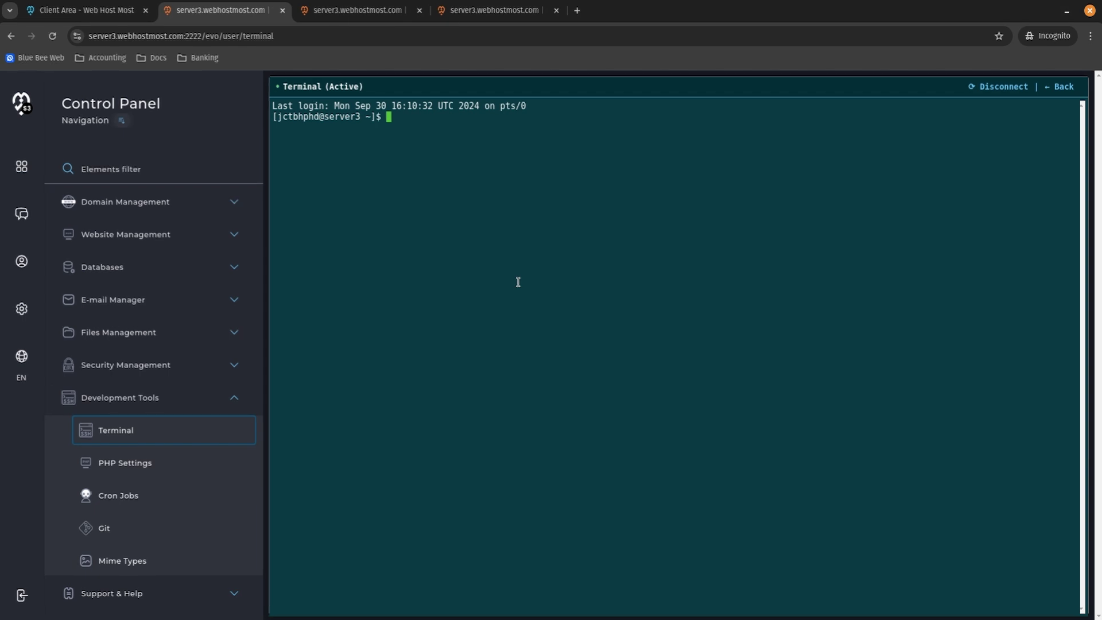
{"action": "type", "text": "source /home/jctbhphd/nodevenv/domains/nodetestproject.freewebhostmost.com/public_html/20/bin/activate && cd /home/jctbhphd/domains/nodetestproject.freewebhostmost.com/public_html"}
{"action": "key", "text": "Return"}
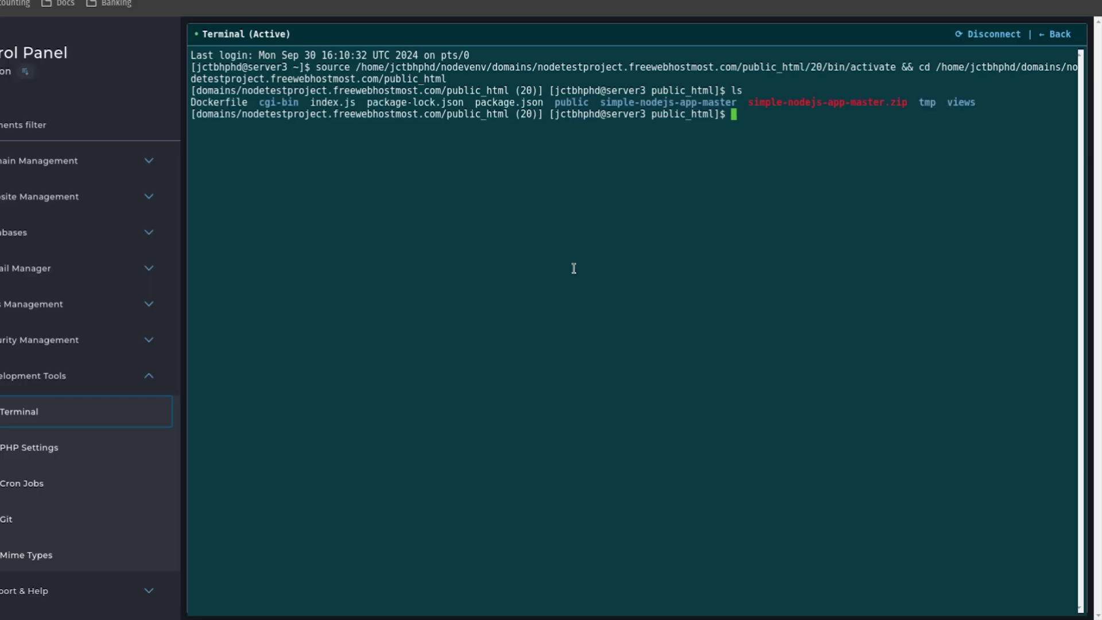
{"action": "type", "text": "m"}
{"action": "key", "text": "Return"}
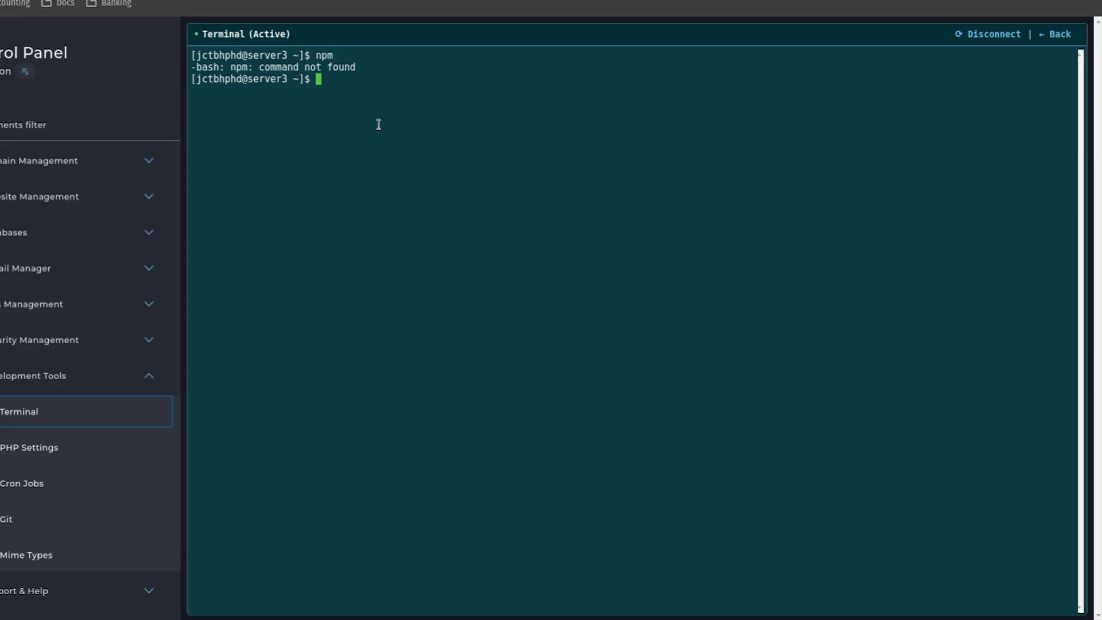
{"action": "type", "text": "source /home/jctbhphd/nodevenv/domains/nodetestproject.freewebhostmost.com/public_html/20/bin/activate && cd /home/jctbhphd/domains/nodetestproject.freewebhostmost.com/public_html"}
{"action": "key", "text": "Return"}
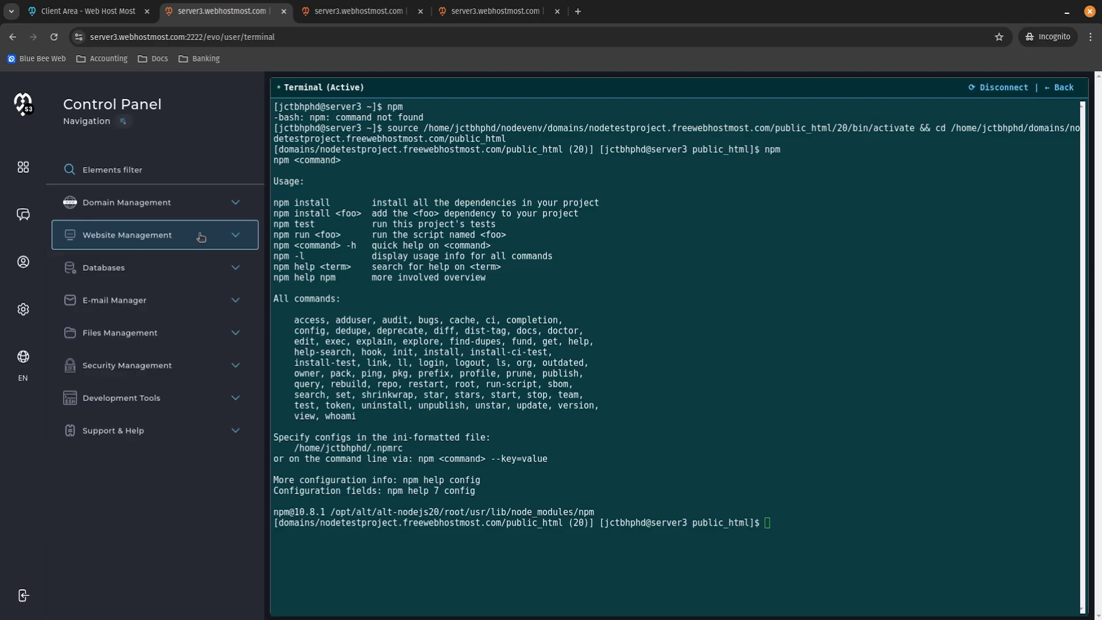
Run NPM Install from the nodetestproject application's edit page in Node.Js App
{"action": "left_click", "coordinate": [172, 235]}
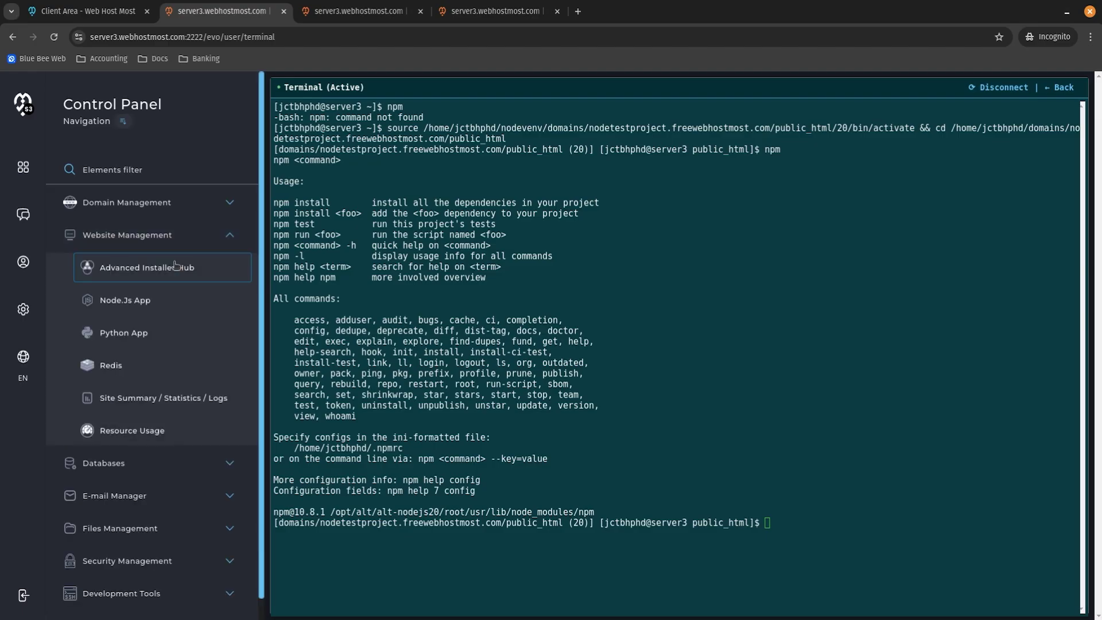
{"action": "left_click", "coordinate": [126, 300]}
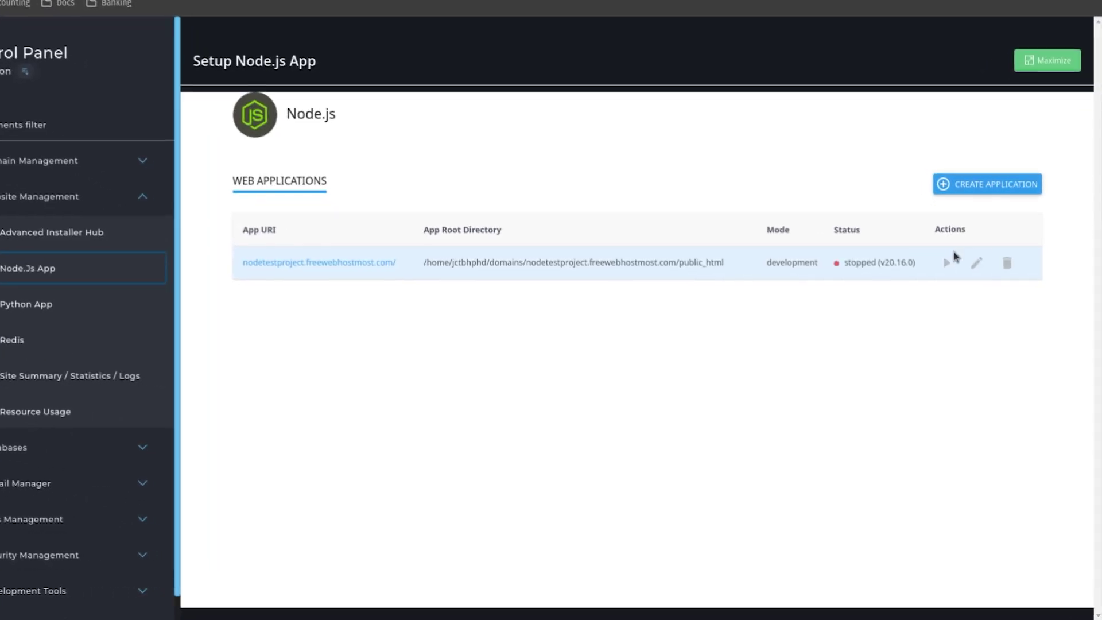
{"action": "left_click", "coordinate": [974, 262]}
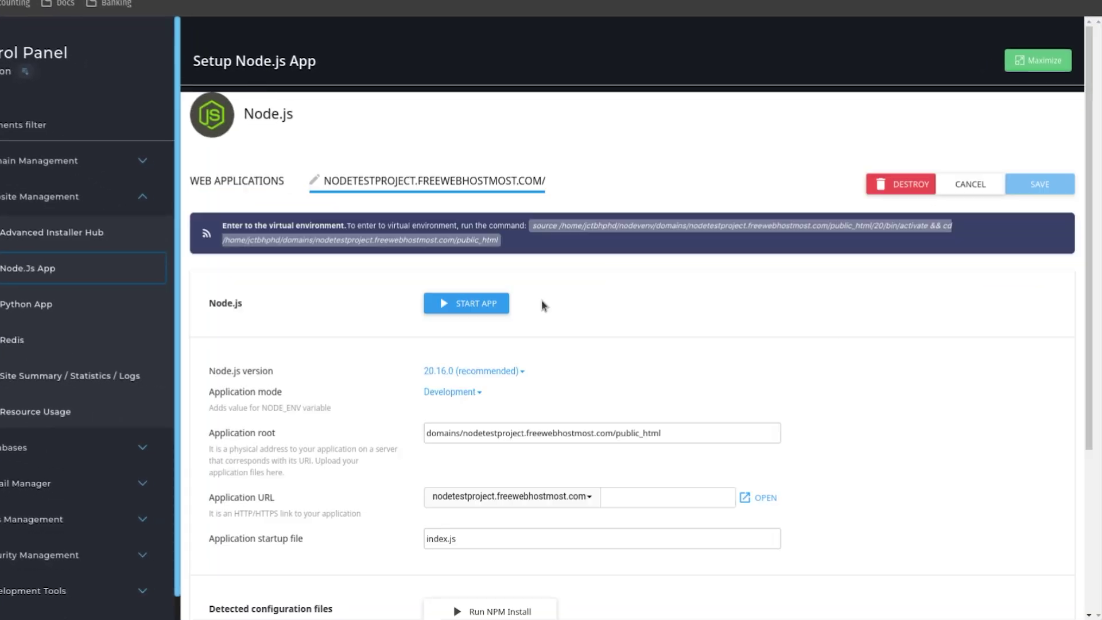
{"action": "scroll", "coordinate": [545, 333], "scroll_direction": "down", "scroll_amount": 4}
{"action": "left_click", "coordinate": [502, 389]}
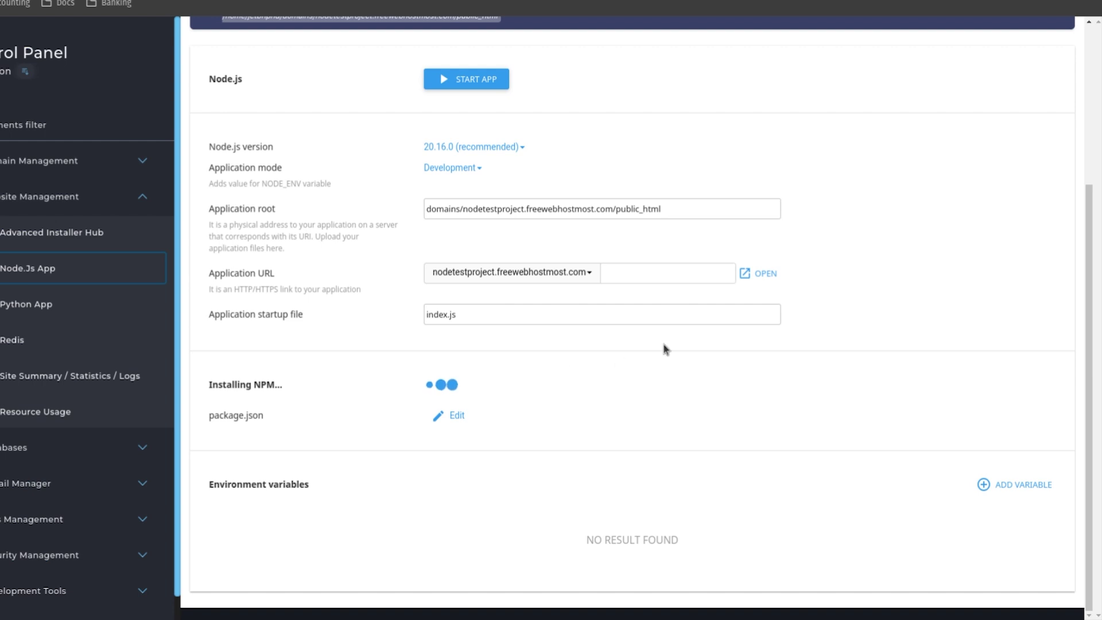
{"action": "scroll", "coordinate": [668, 348], "scroll_direction": "up", "scroll_amount": 4}
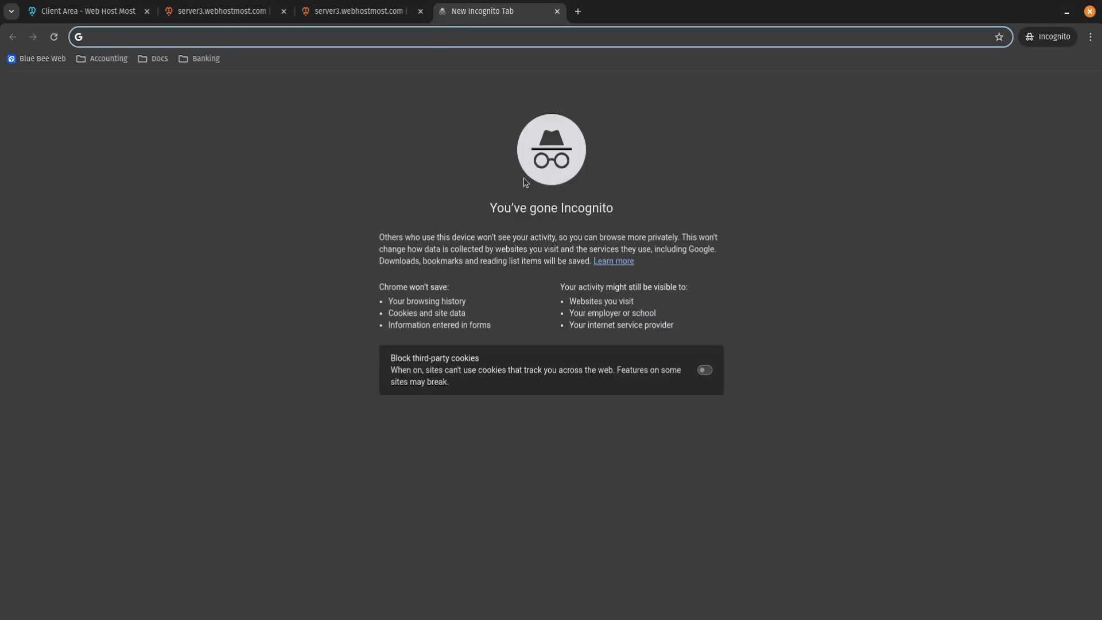
Load nodetestproject.freewebhostmost.com in a new Chrome tab to view the Node.js app
{"action": "type", "text": "nodetestproject.freewebhostmost.com"}
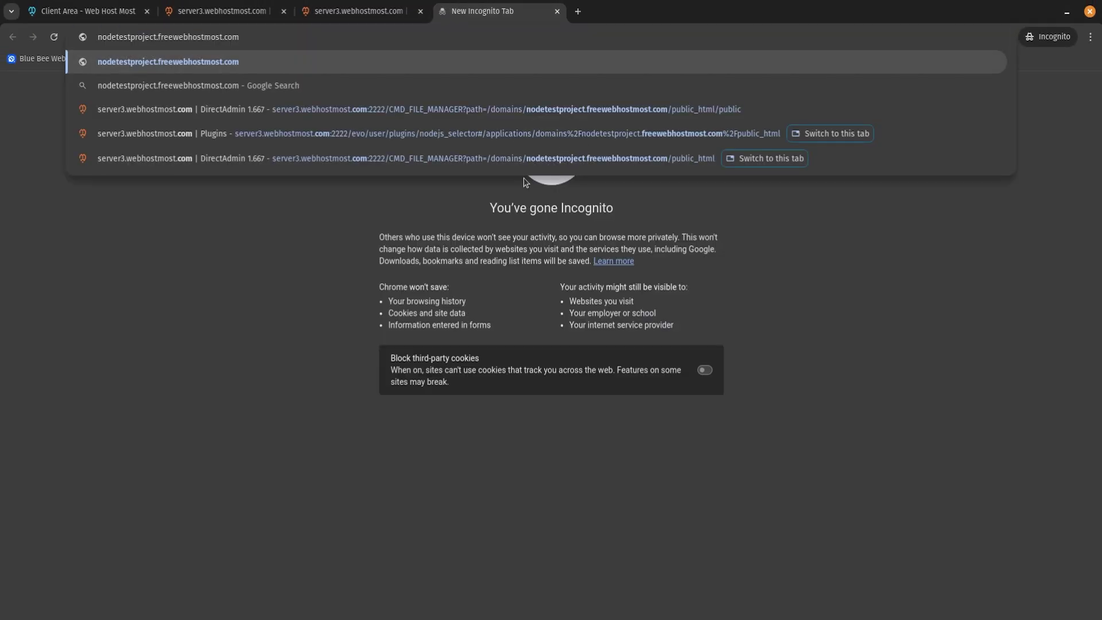
{"action": "key", "text": "Return"}
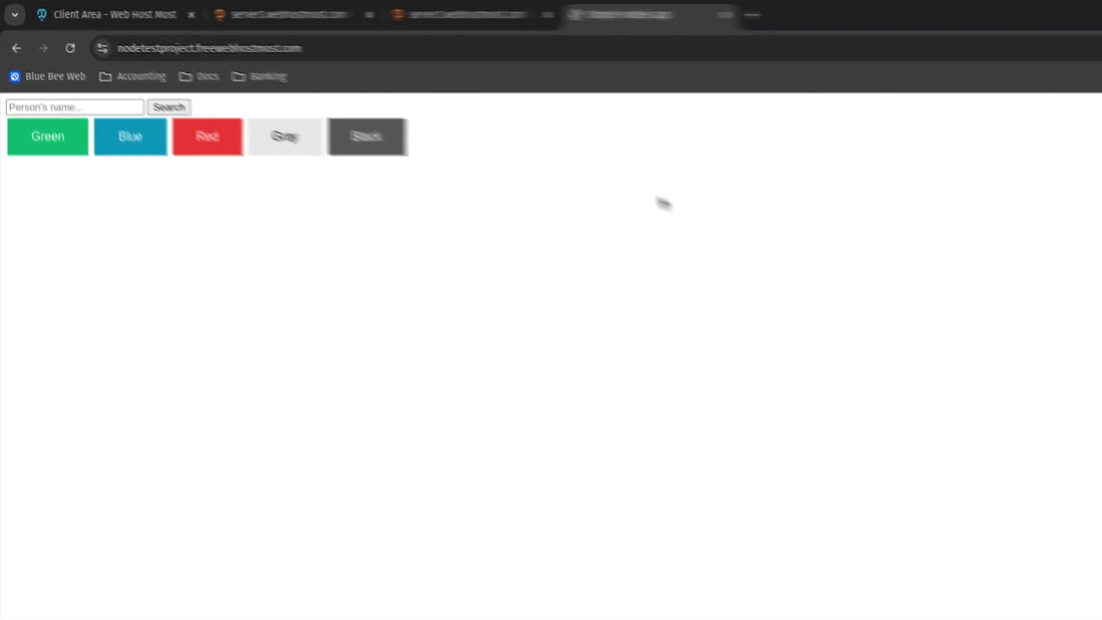